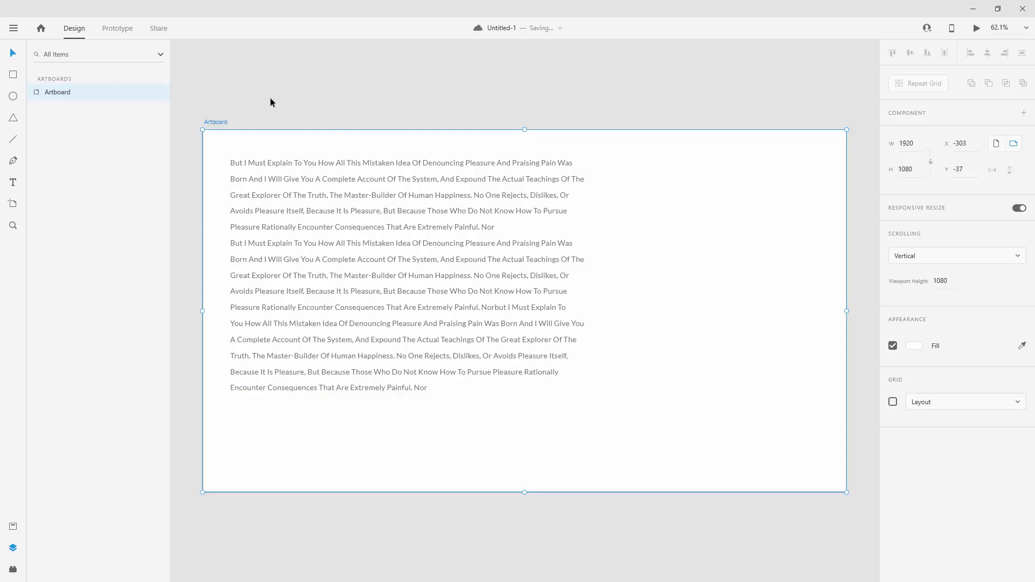
- Select the paragraph text block on the artboard
left_click(378, 177)
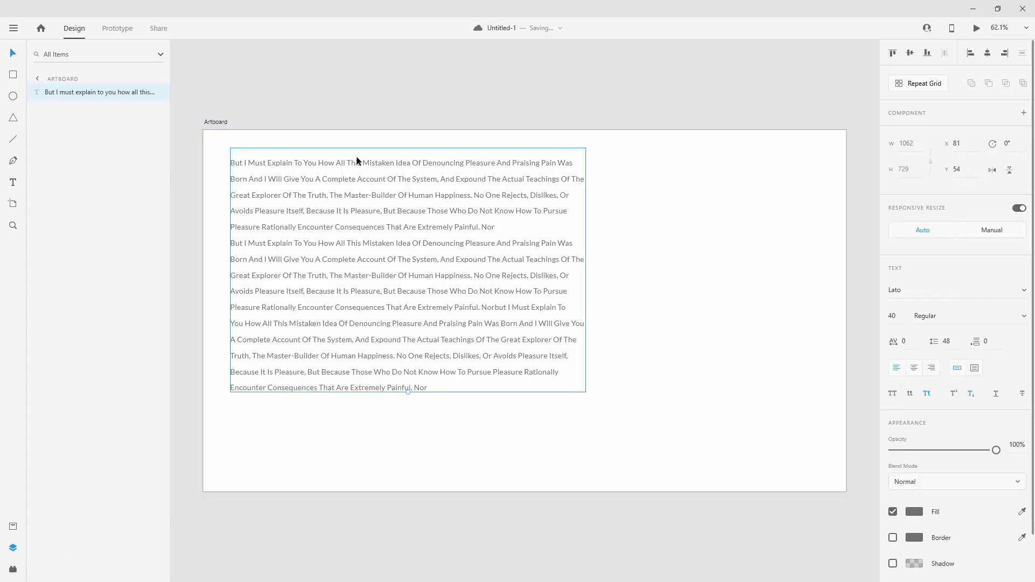
left_click(216, 124)
left_click(322, 196)
- Draw a rectangle near the artboard's bottom right and size it 500 × 80
left_click(11, 78)
left_click_drag(534, 431, 713, 453)
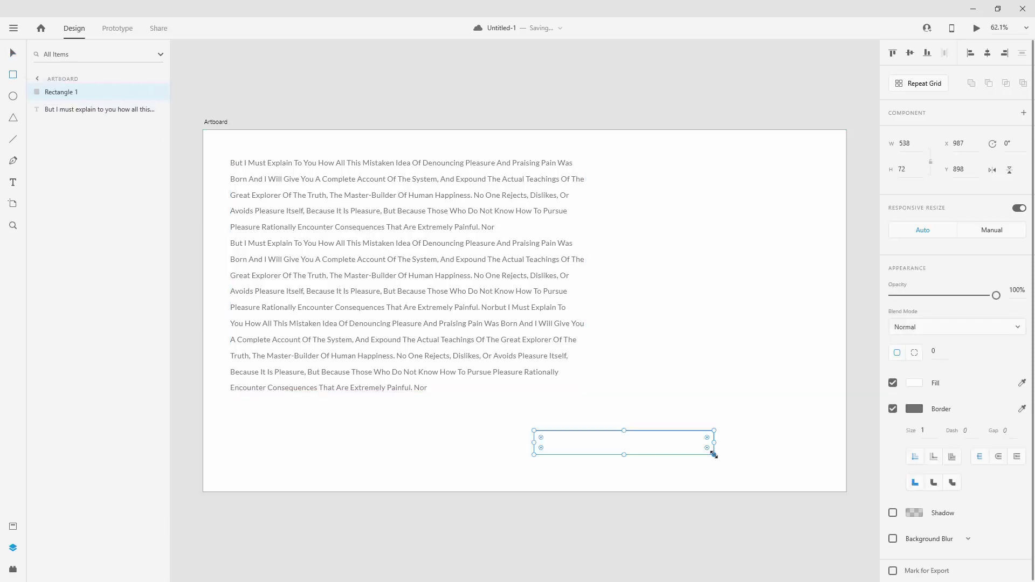
double_click(912, 144)
type("500")
key("Tab")
type("8")
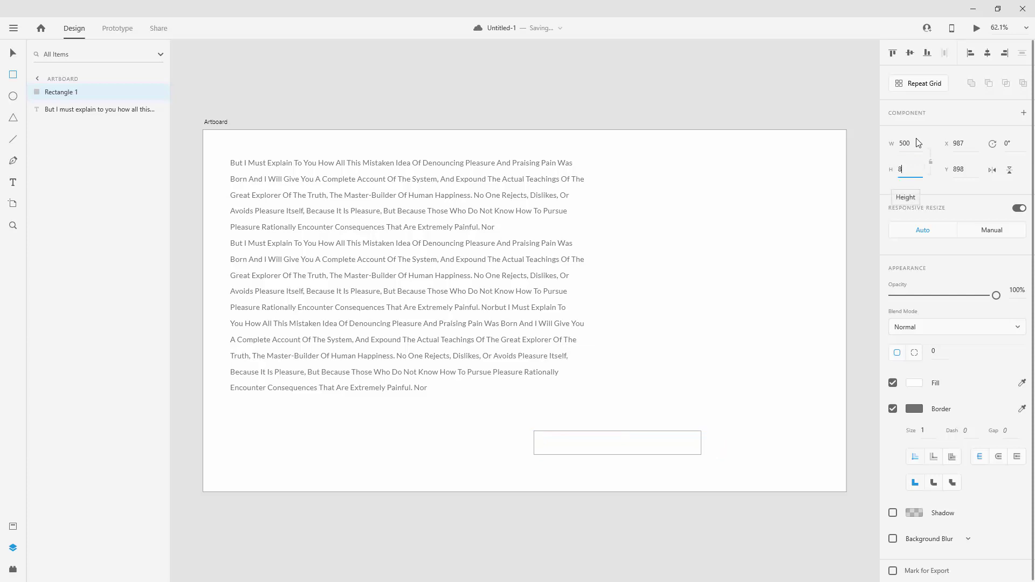
type("0")
key("Return")
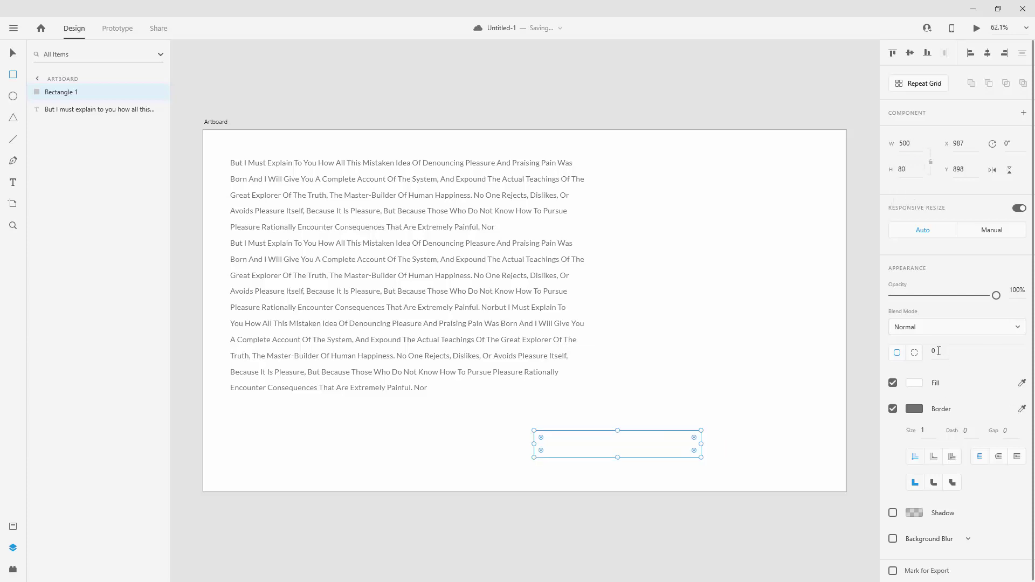
- Give the rectangle a 20 corner radius, a #A7A7A7 grey fill and no border
left_click(937, 351)
type("20")
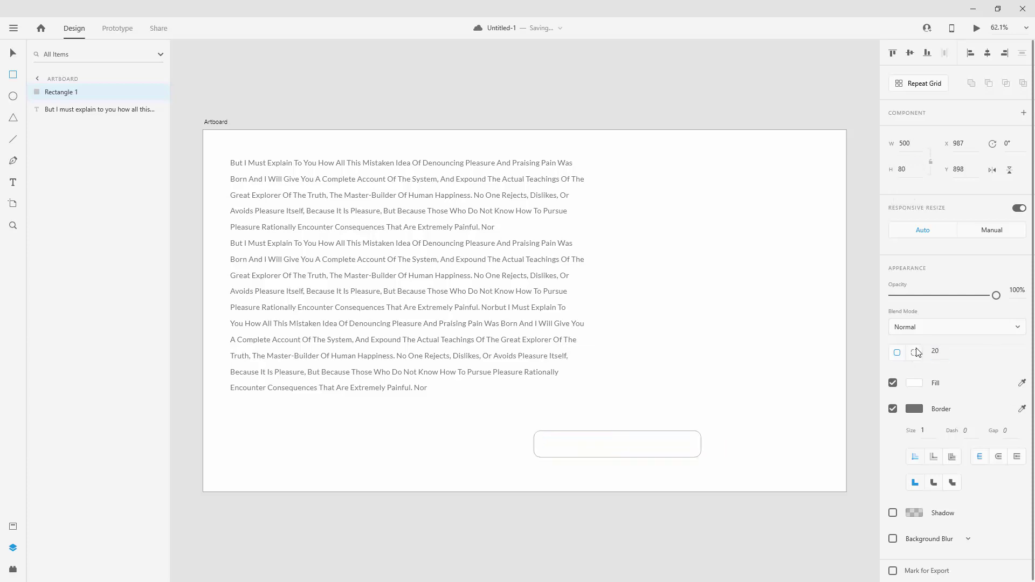
key("Return")
left_click(915, 383)
left_click_drag(761, 332, 733, 353)
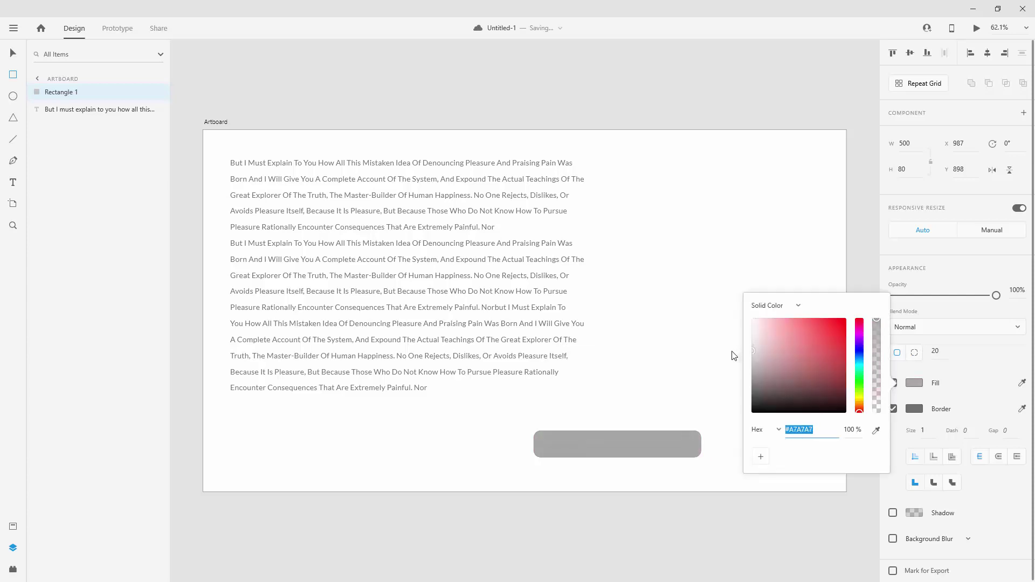
left_click(979, 361)
left_click(893, 408)
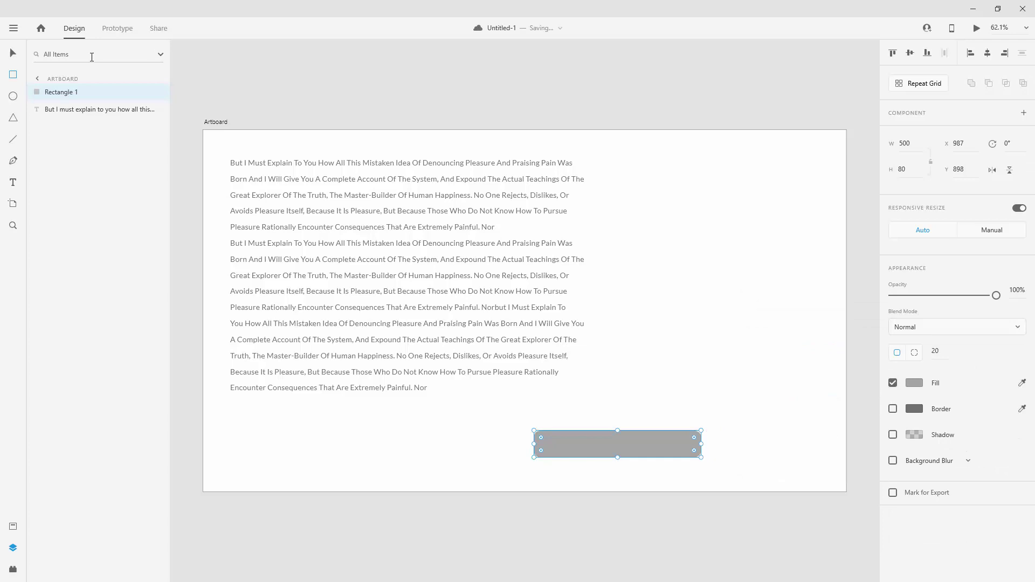
left_click(12, 53)
- Duplicate the paragraph and replace the copy's text with 'Click Here'
left_click(370, 243)
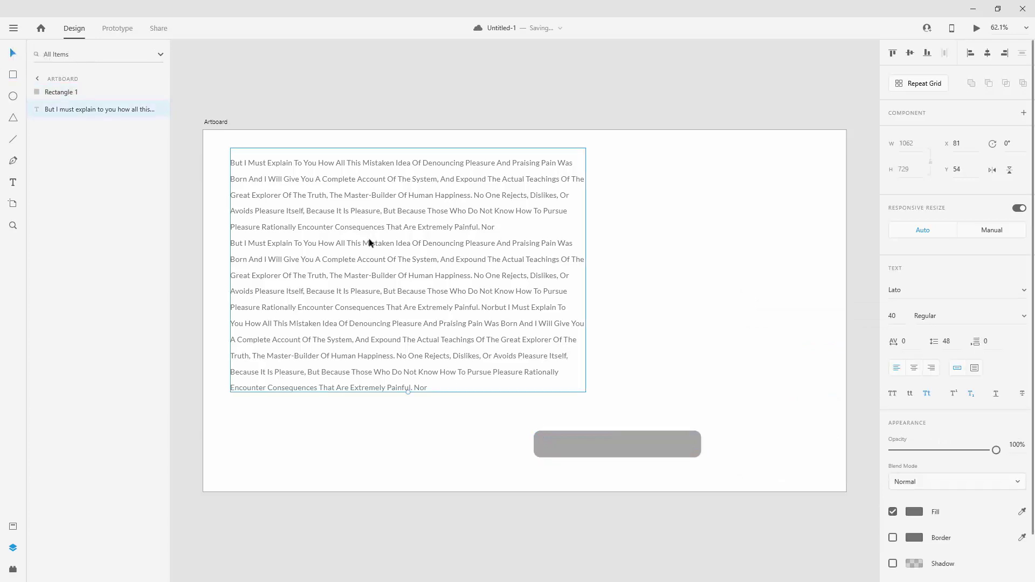
left_click_drag(452, 229, 694, 254)
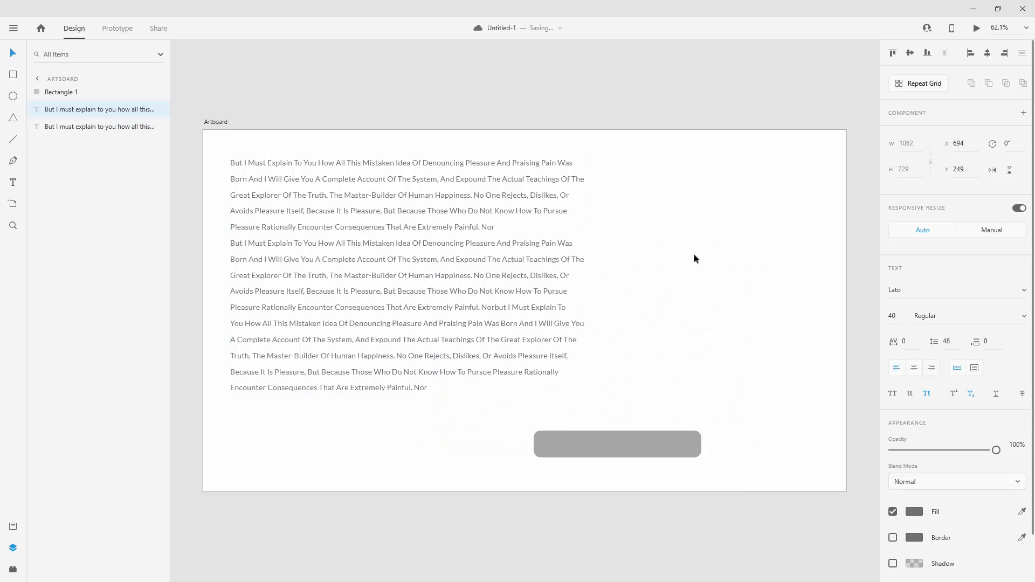
double_click(694, 254)
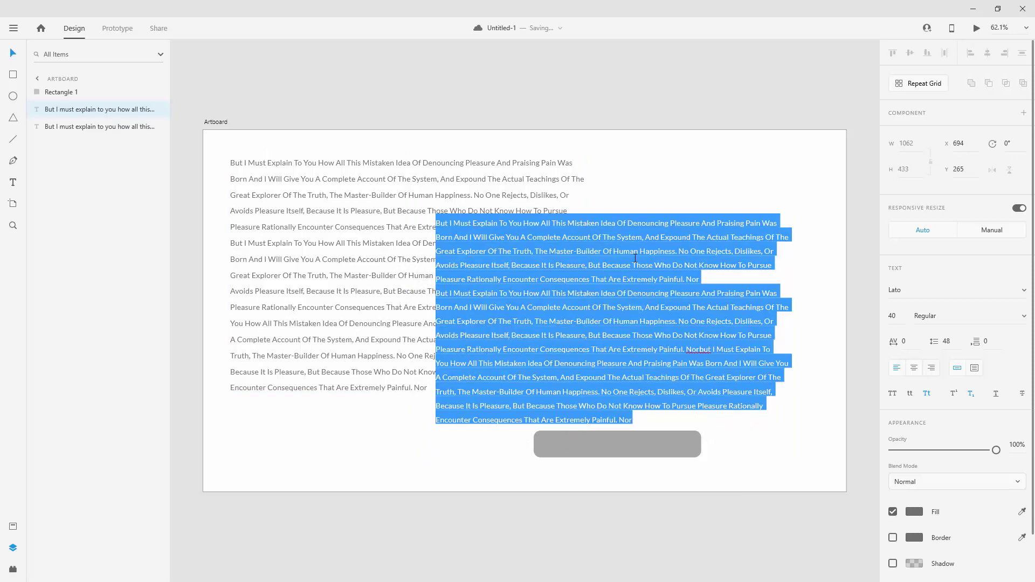
key("BackSpace")
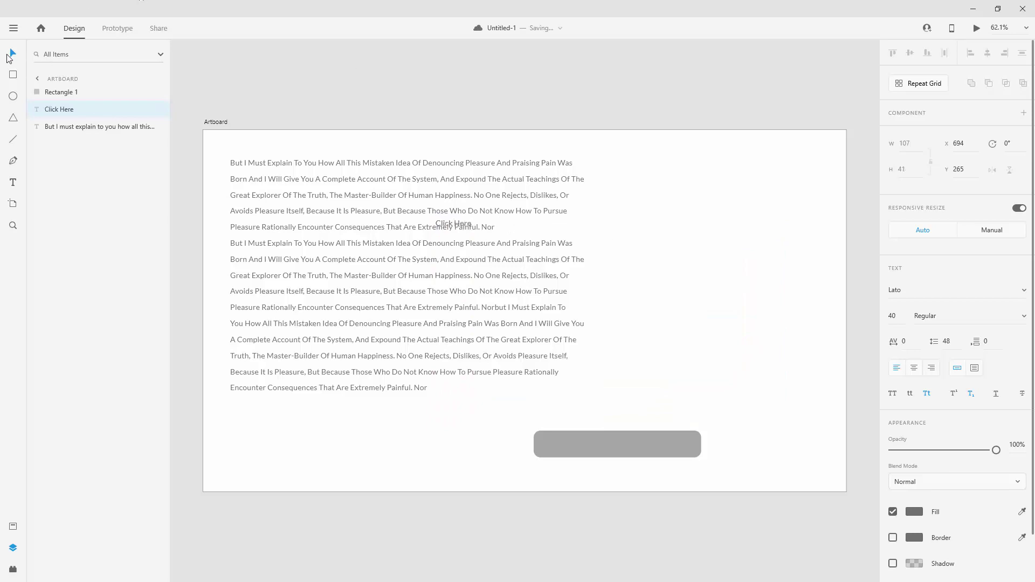
left_click(13, 54)
- Centre the white Click Here label on the grey rectangle, layered above it
key("shift+Right")
key("shift+Right")
key("shift+Right")
key("shift+Right")
key("shift+Right")
key("shift+Right")
key("shift+Right")
key("shift+Right")
key("shift+Right")
key("shift+Right")
key("shift+Right")
key("shift+Right")
key("shift+Right")
key("shift+Right")
key("shift+Right")
key("shift+Right")
key("shift+Right")
key("shift+Right")
key("shift+Right")
key("shift+Right")
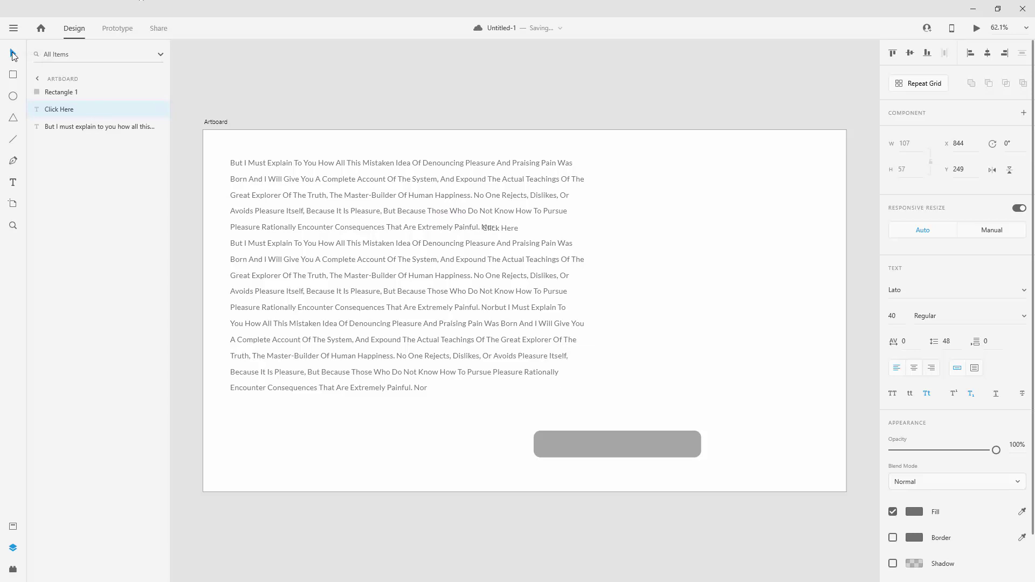
key("shift+Down")
key("shift+Down")
key("shift+Down")
key("shift+Down")
key("shift+Down")
key("shift+Down")
key("shift+Down")
key("shift+Down")
key("shift+Down")
key("shift+Down")
key("shift+Down")
key("shift+Down")
key("shift+Down")
key("shift+Down")
key("shift+Down")
key("shift+Down")
key("shift+Down")
key("shift+Down")
key("shift+Down")
key("shift+Down")
key("shift+Down")
key("shift+Down")
key("shift+Down")
key("shift+Down")
key("shift+Down")
key("shift+Down")
key("shift+Down")
key("shift+Down")
key("shift+Down")
key("shift+Down")
left_click_drag(612, 407, 625, 446)
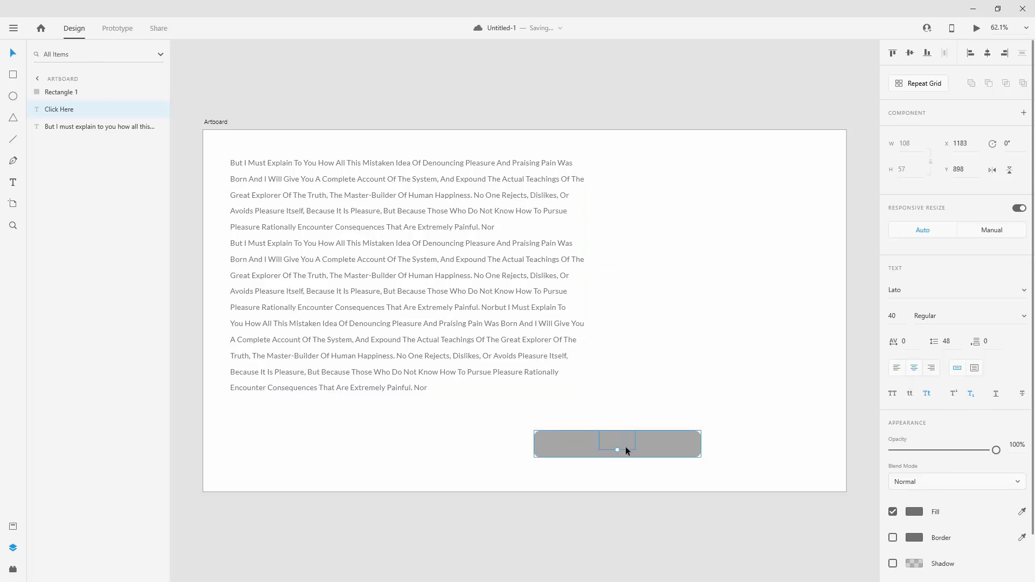
left_click(920, 513)
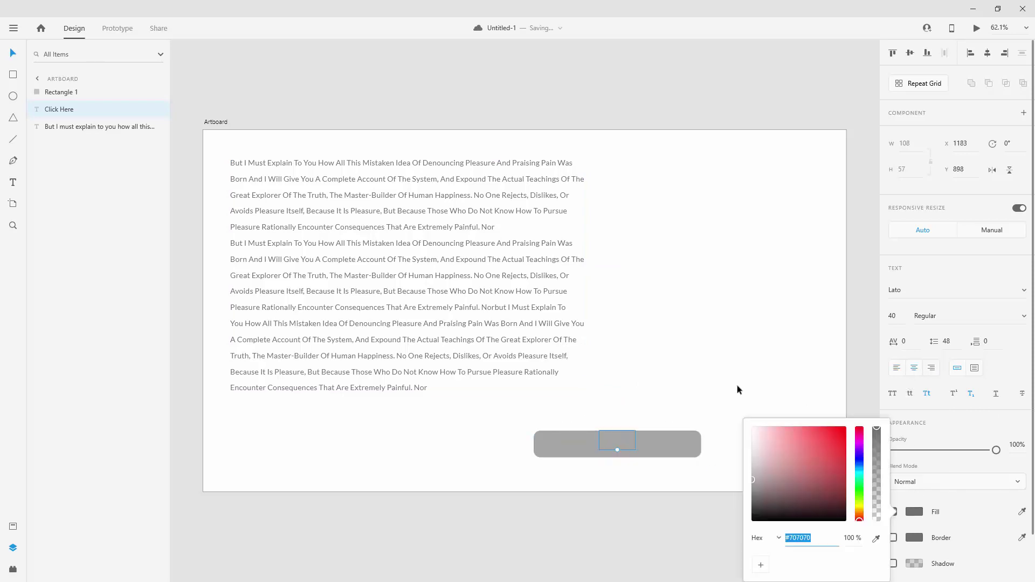
left_click(81, 90)
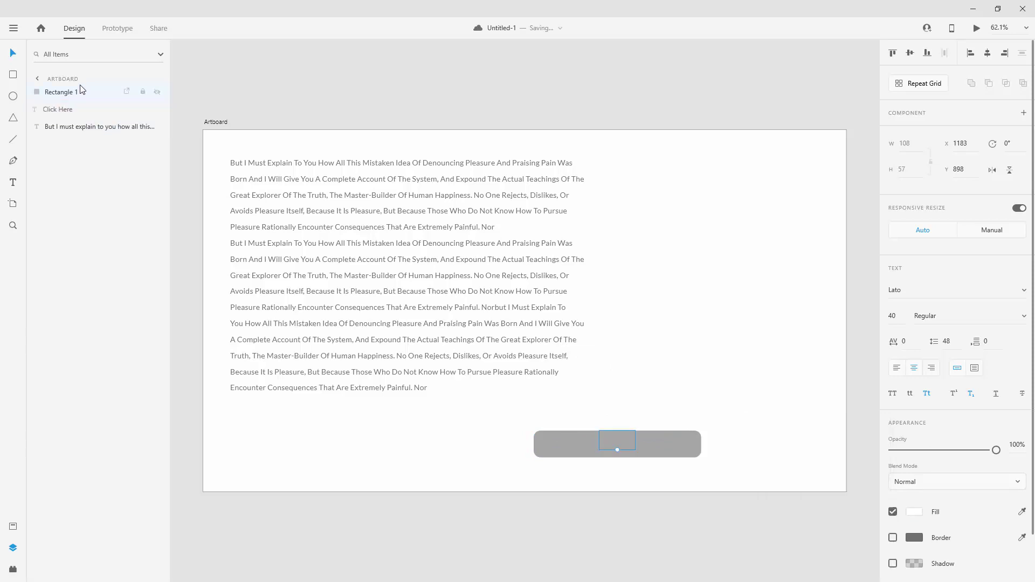
left_click_drag(80, 90, 57, 112)
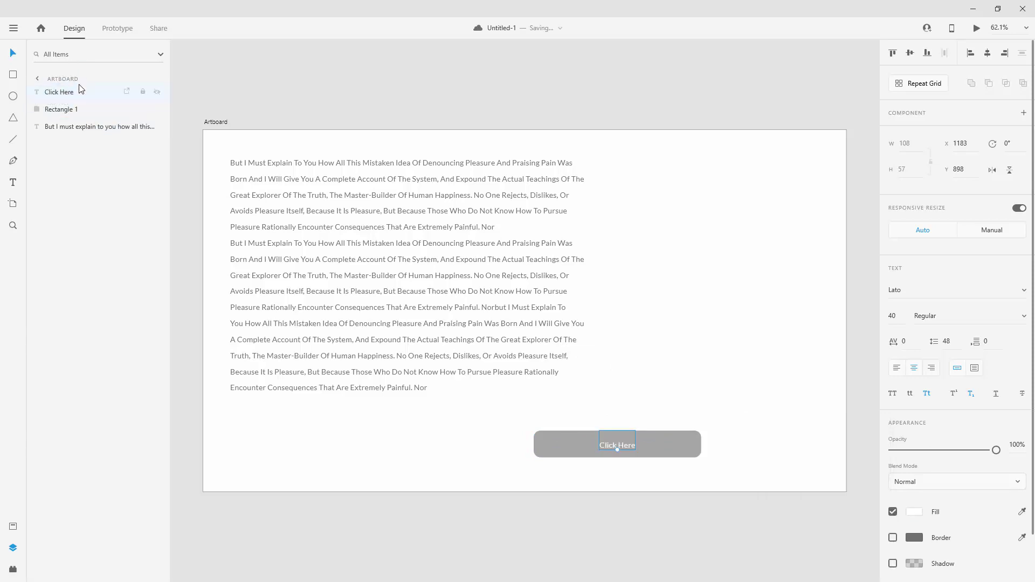
left_click(61, 110)
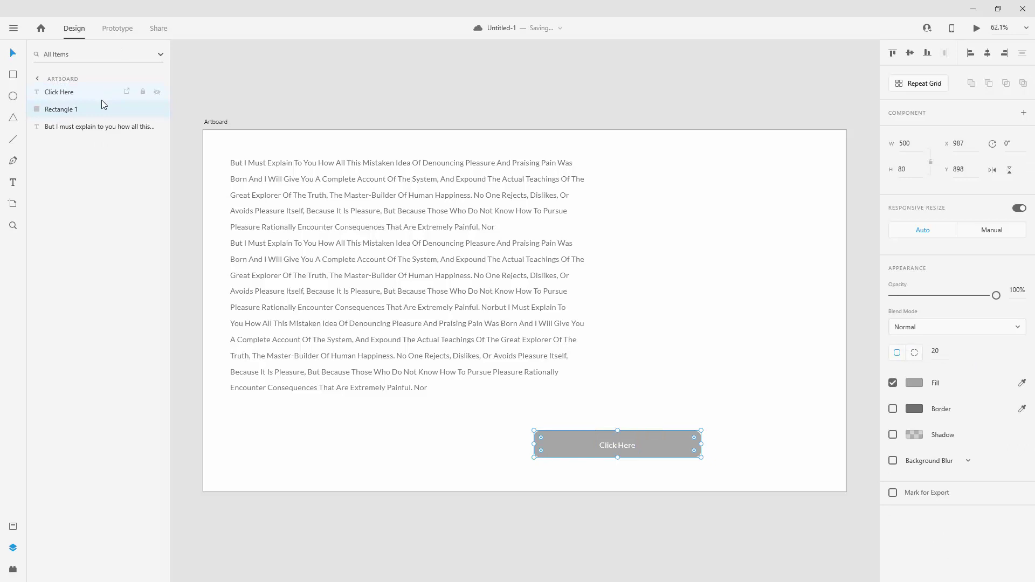
- Rename the Rectangle 1 layer to 'btn'
double_click(61, 110)
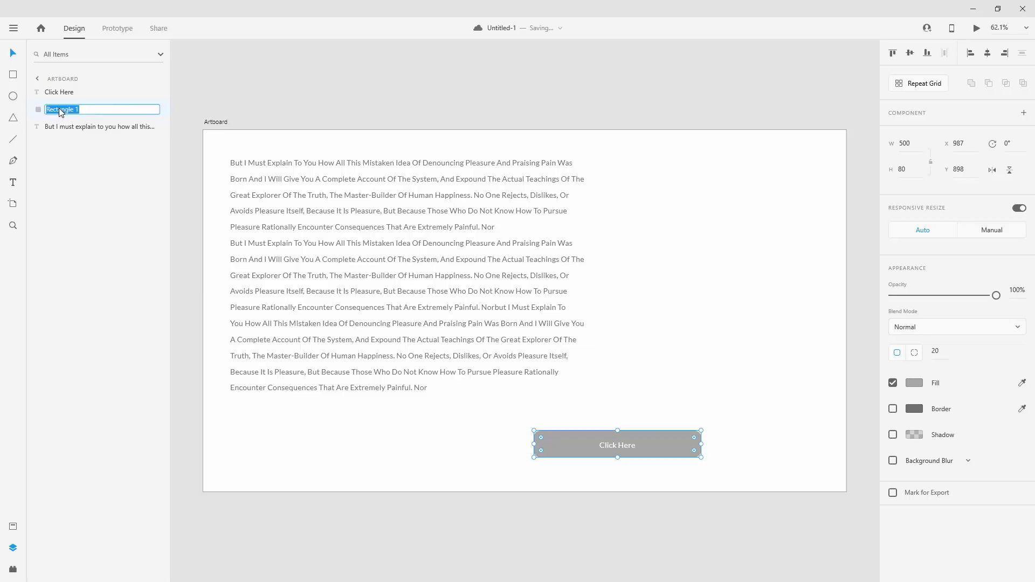
type("btn")
key("Return")
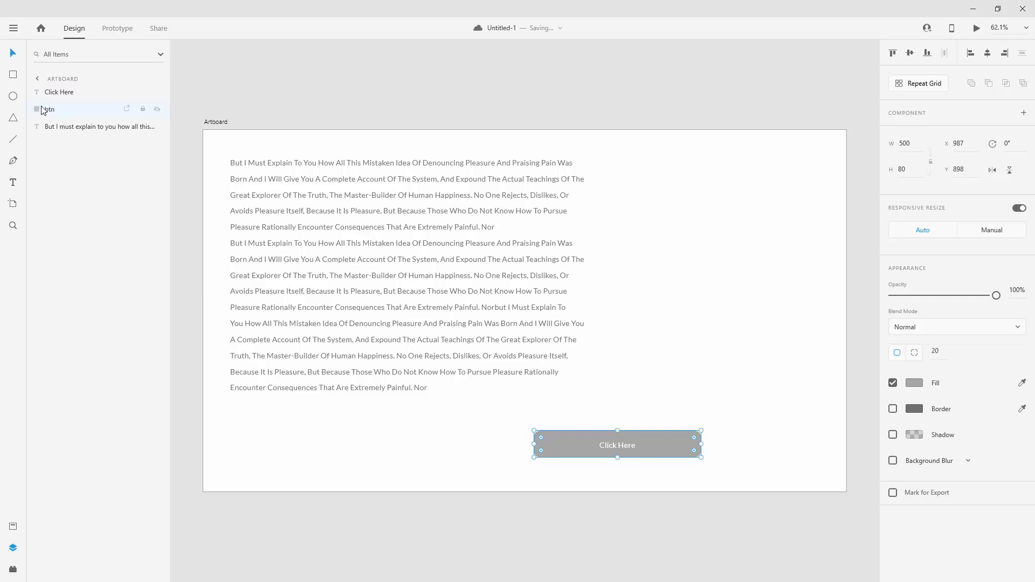
left_click(13, 160)
left_click(641, 193)
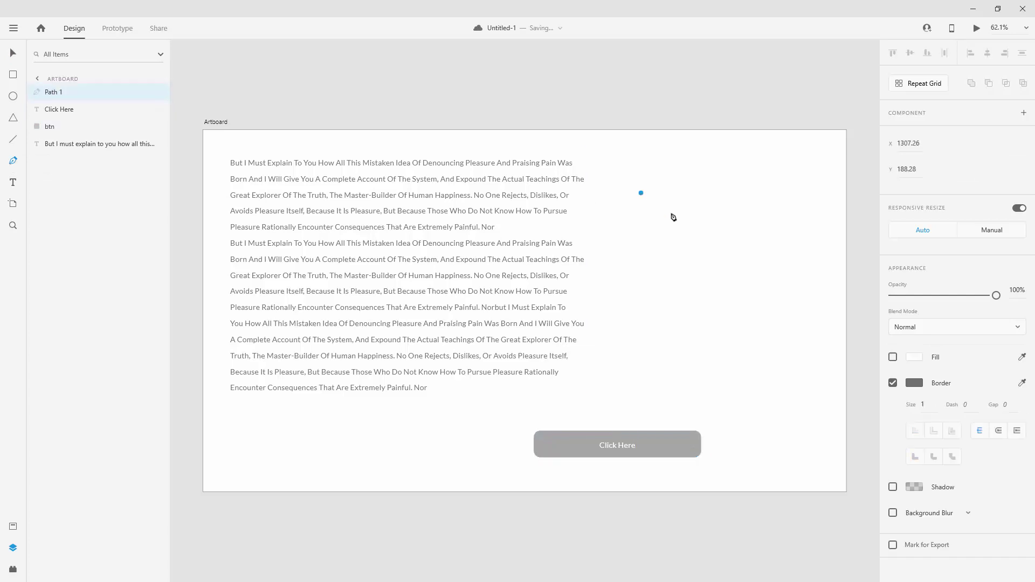
left_click(716, 248)
left_click(670, 324)
left_click(591, 266)
left_click(638, 207)
left_click(641, 192)
key("Escape")
key("Delete")
left_click(696, 198)
left_click(633, 210)
key("Delete")
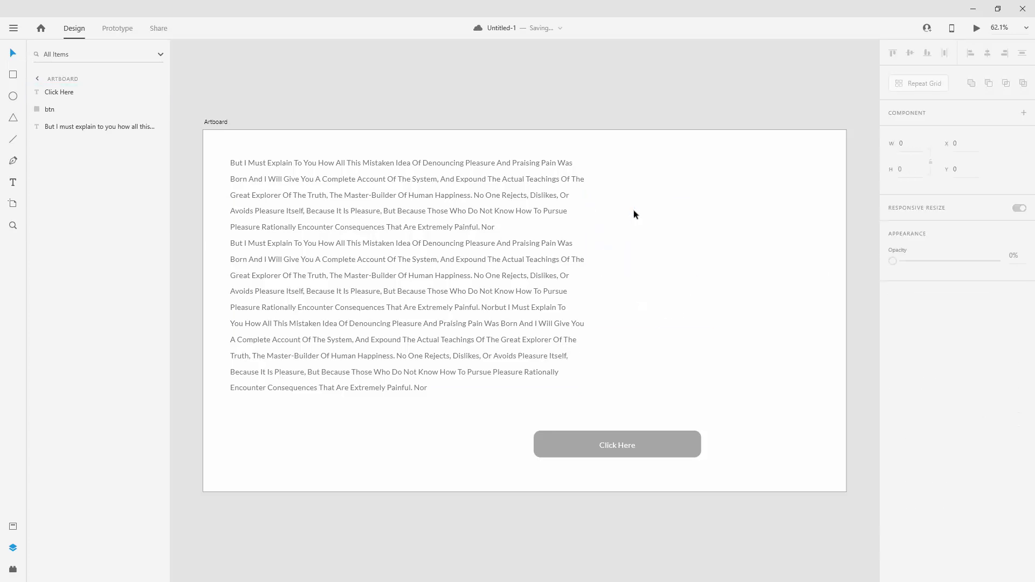
mouse_move(59, 92)
left_mouse_down()
mouse_move(66, 121)
mouse_move(62, 88)
left_mouse_up()
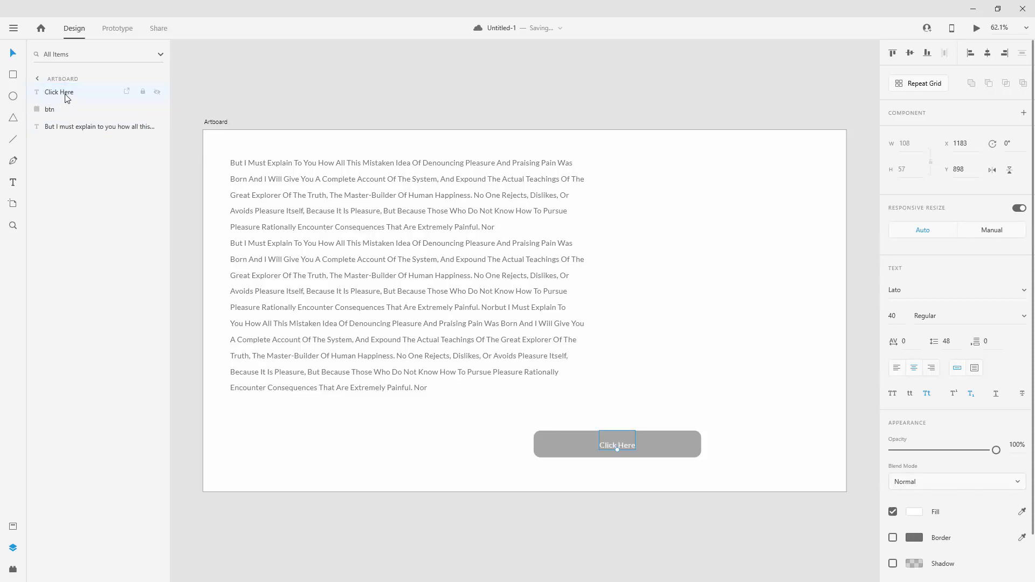
- Group the Click Here label with the btn shape and name the group 'button'
left_click(60, 109, "shift")
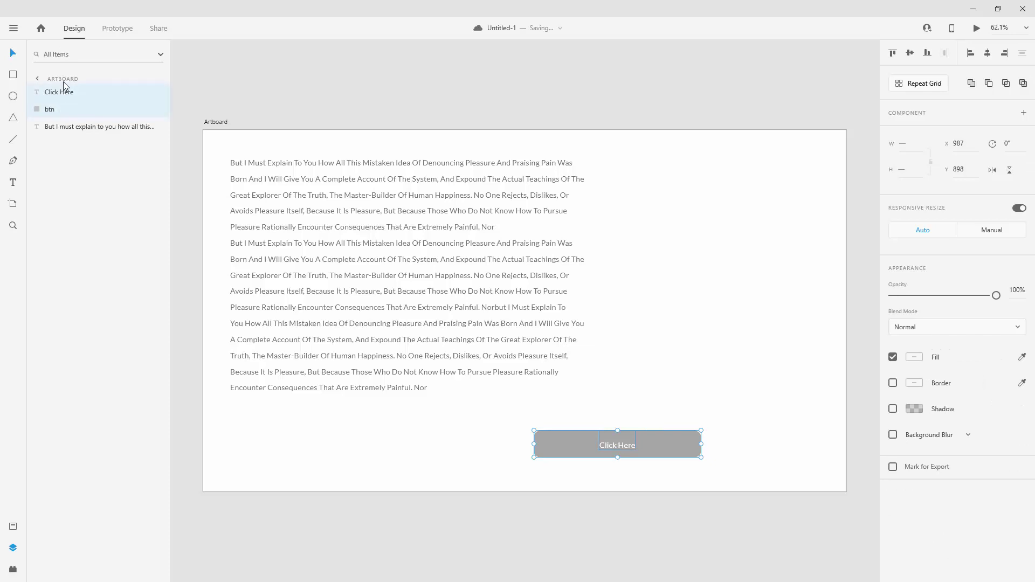
key("ctrl+g")
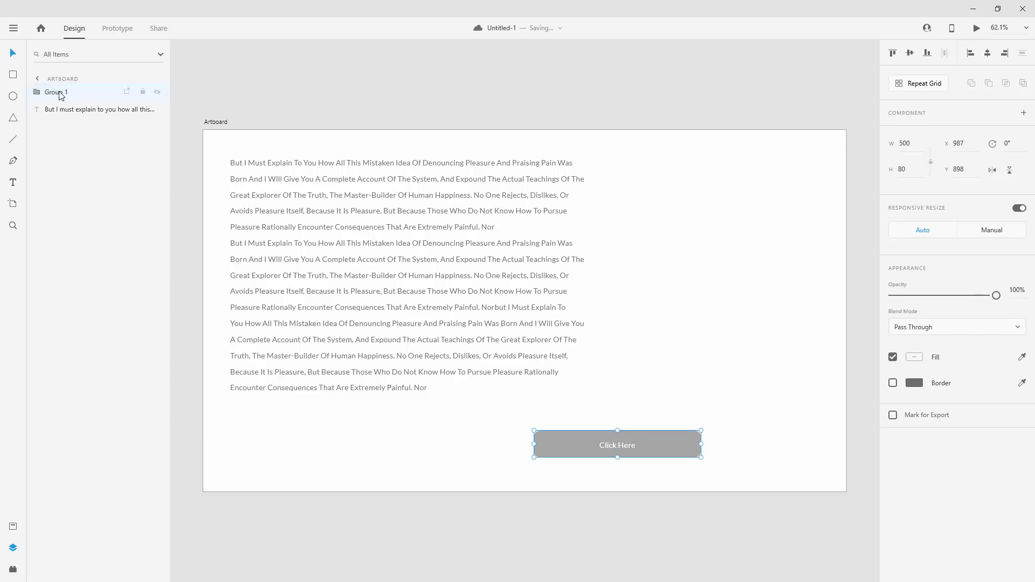
double_click(56, 92)
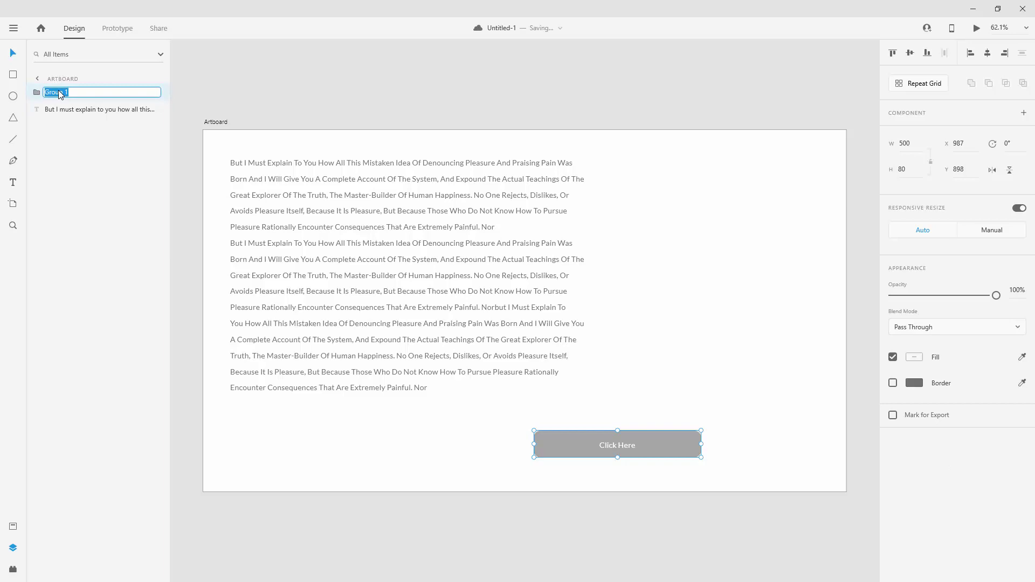
type("button")
key("Return")
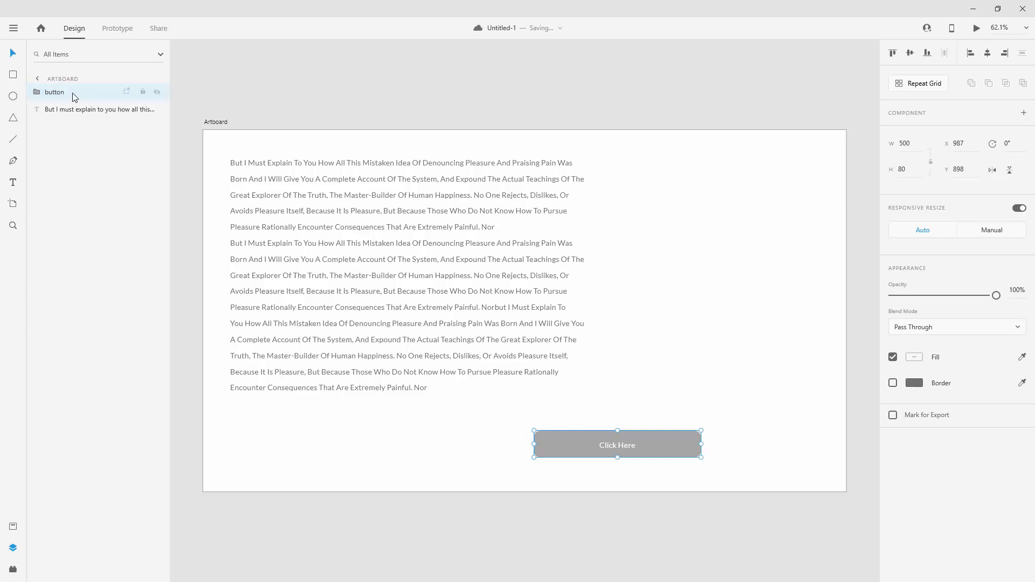
- Centre the button group on the artboard, then move it below the paragraph
left_click_drag(654, 435, 619, 419)
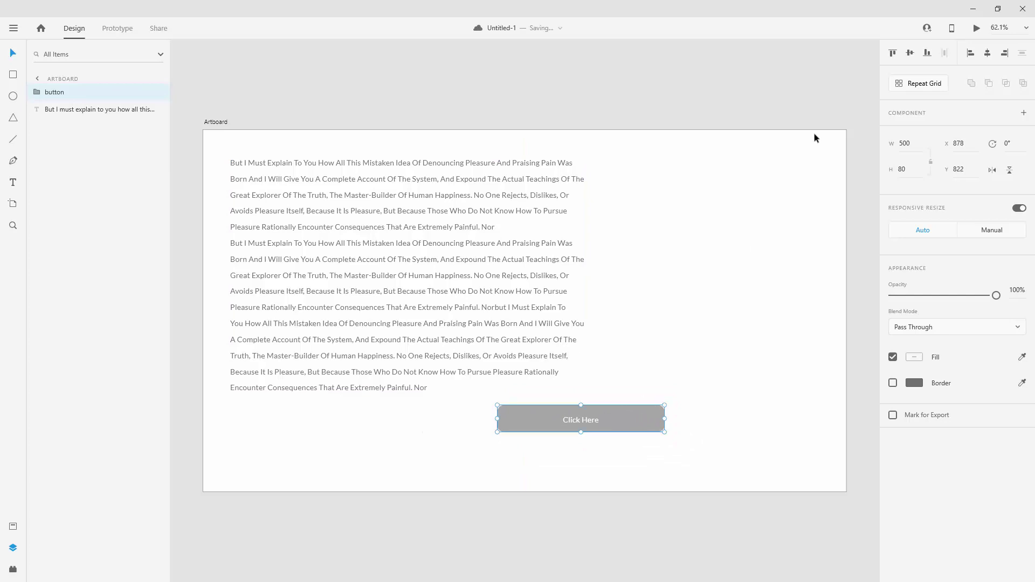
left_click(987, 53)
left_click(910, 53)
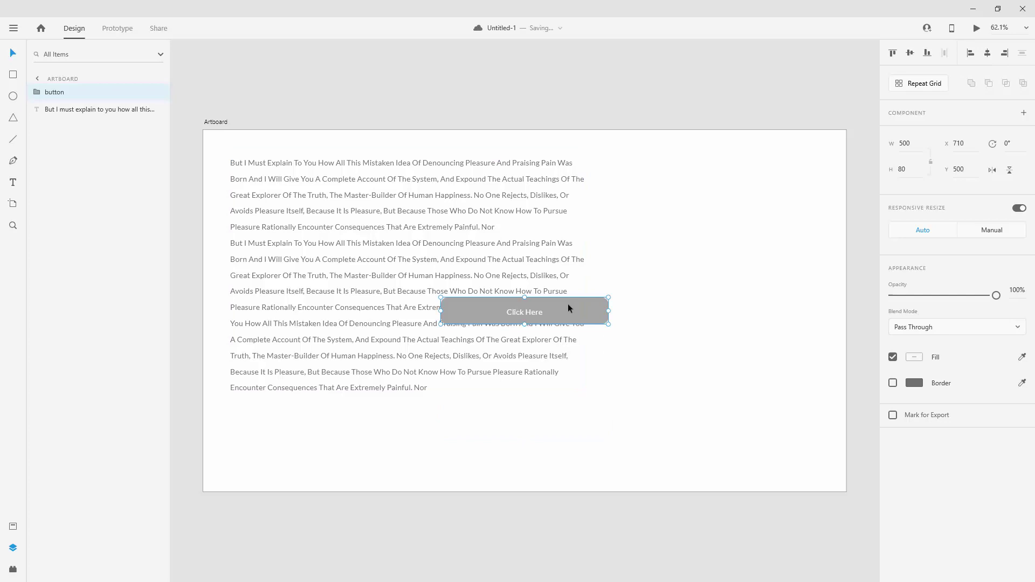
left_click_drag(568, 307, 567, 436)
left_click(505, 264)
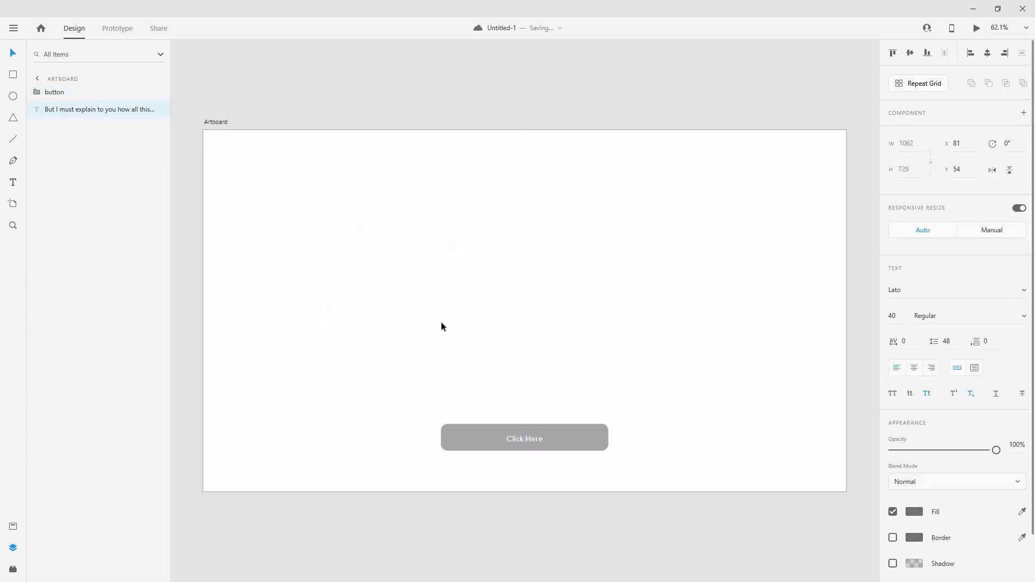
- Delete the repeated paragraph text, move the paragraph lower, and start editing the duplicate copy
double_click(439, 339)
left_click(428, 357)
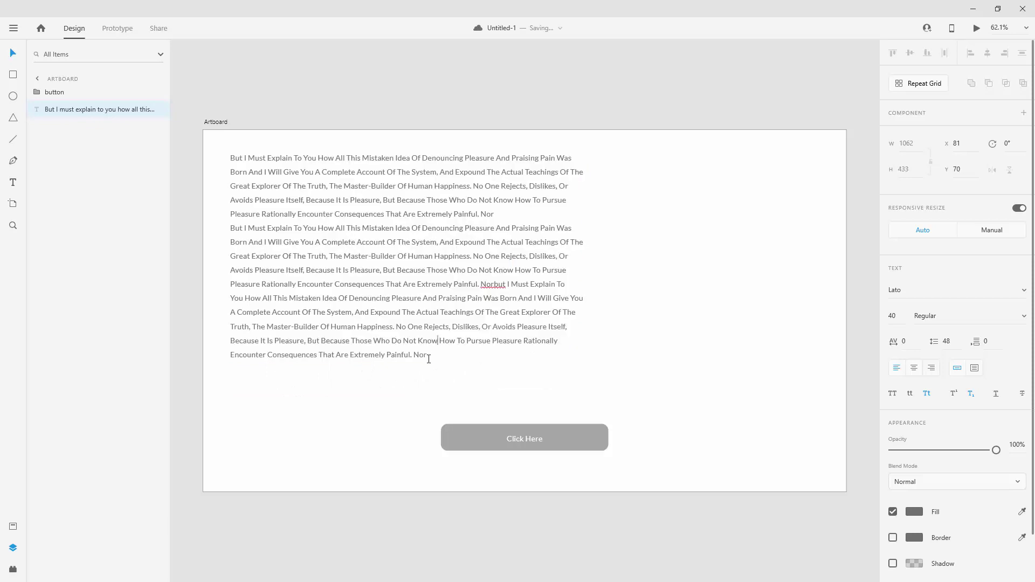
left_click_drag(428, 357, 217, 230)
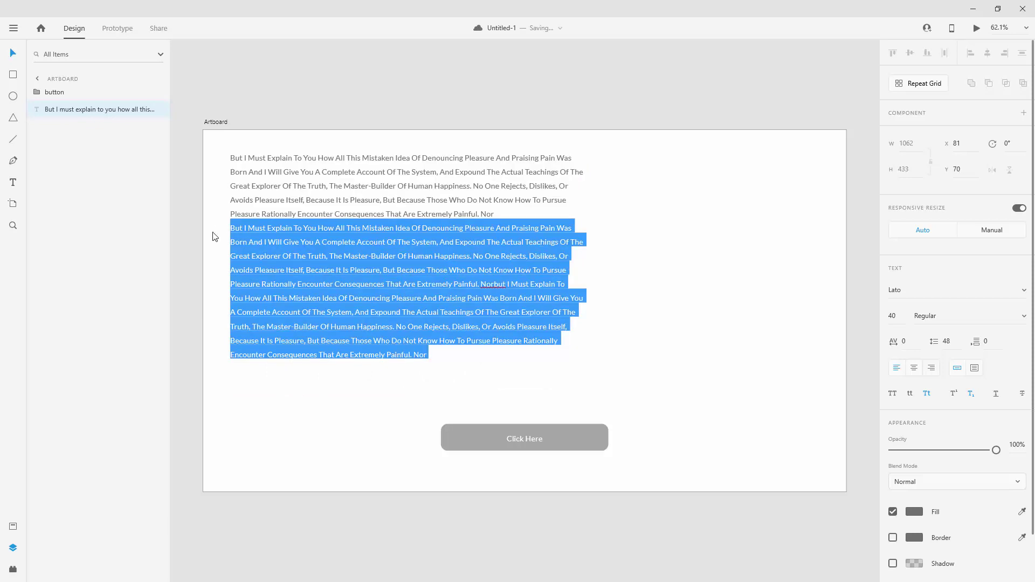
key("BackSpace")
key("BackSpace")
key("Escape")
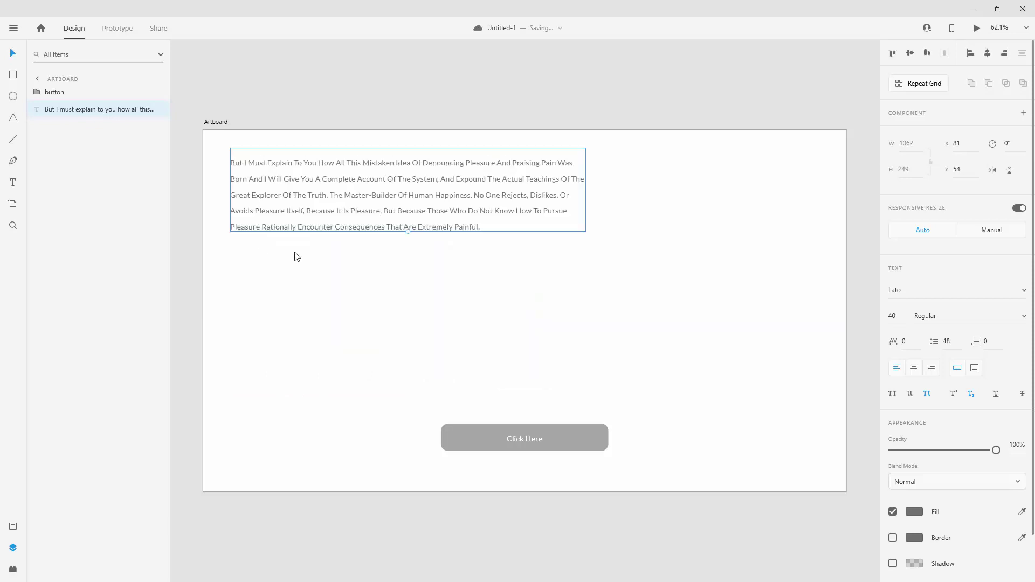
mouse_move(434, 202)
left_mouse_down()
mouse_move(449, 306)
mouse_move(461, 294)
mouse_move(430, 212)
left_mouse_up()
double_click(430, 213)
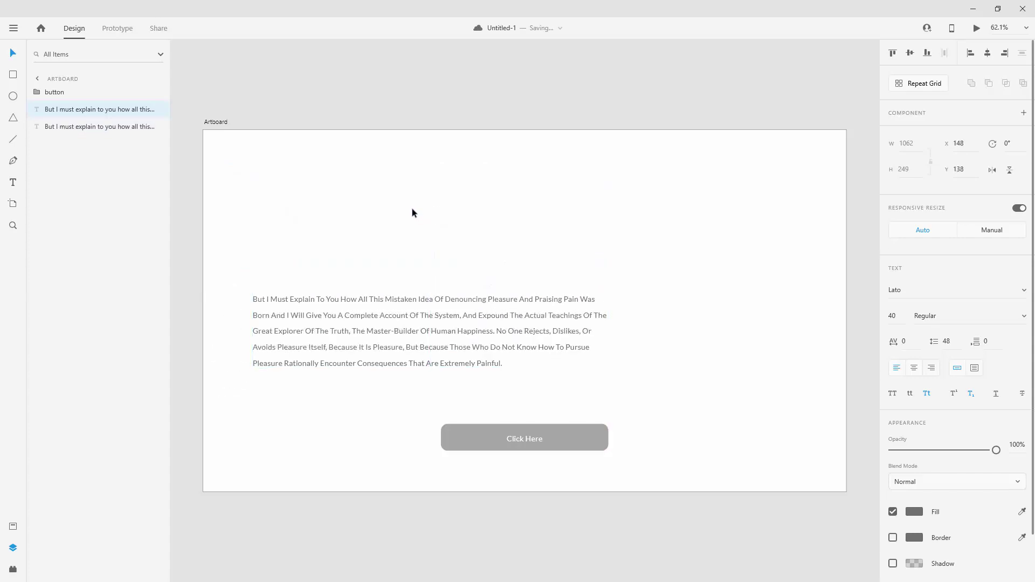
- Trim the copy to 'But I Must Explain To You How All This' at size 90
left_click_drag(381, 181, 583, 334)
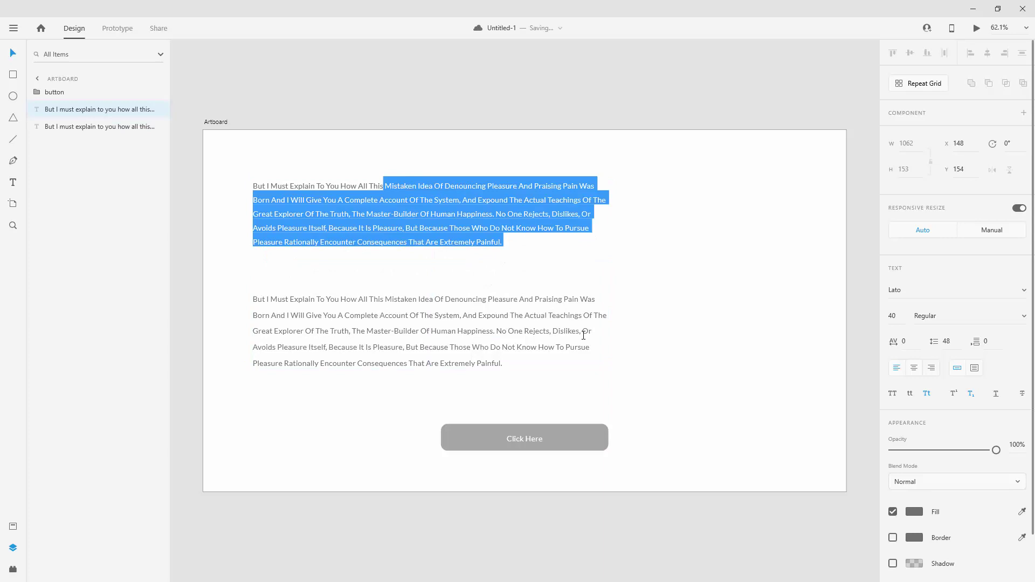
key("BackSpace")
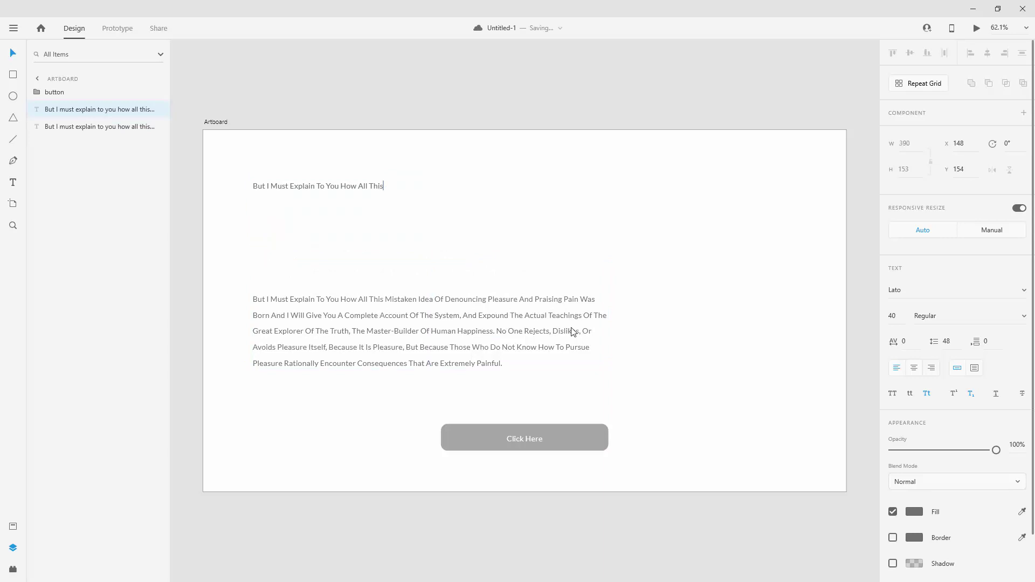
key("ctrl+a")
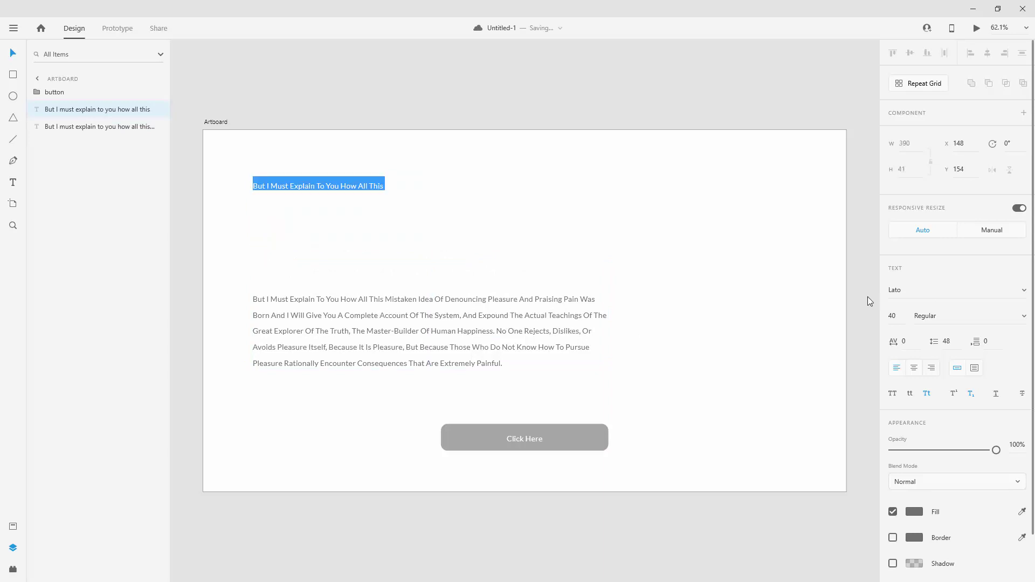
left_click(895, 316)
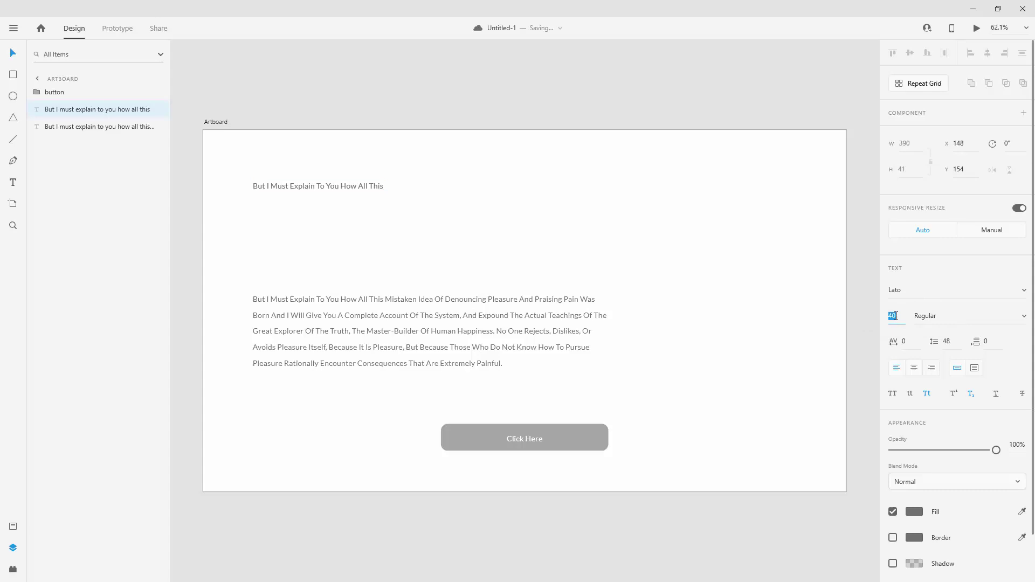
type("90")
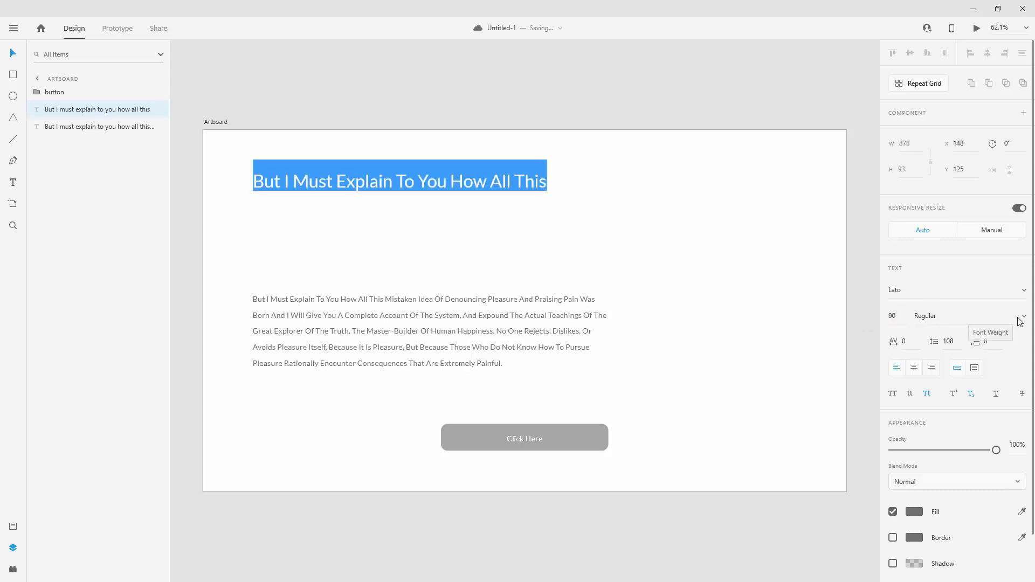
- Make the heading Heavy weight with a darker #535353 grey fill
left_click(998, 317)
scroll(970, 463, "down", 1)
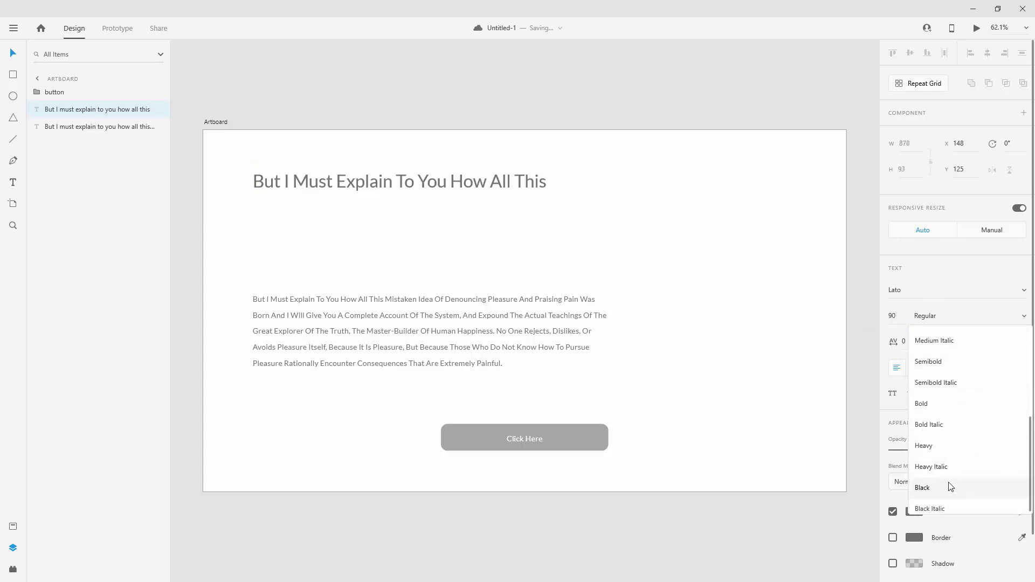
left_click(943, 450)
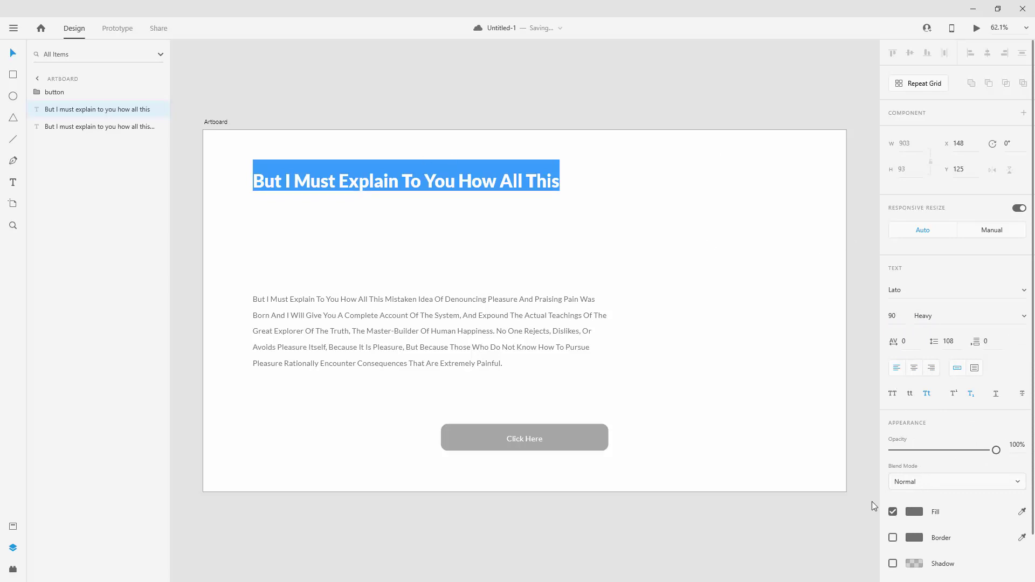
left_click(914, 513)
mouse_move(766, 477)
left_mouse_down()
mouse_move(753, 507)
mouse_move(753, 490)
left_mouse_up()
key("Escape")
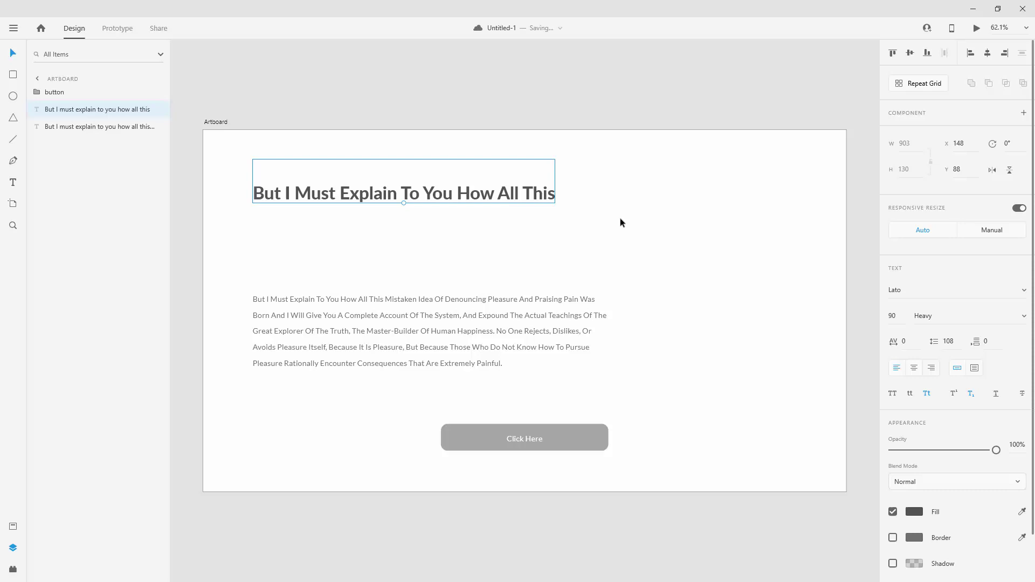
- Left-align the paragraph and Click Here button with the heading
left_click(512, 347, "shift")
left_click(544, 441, "shift")
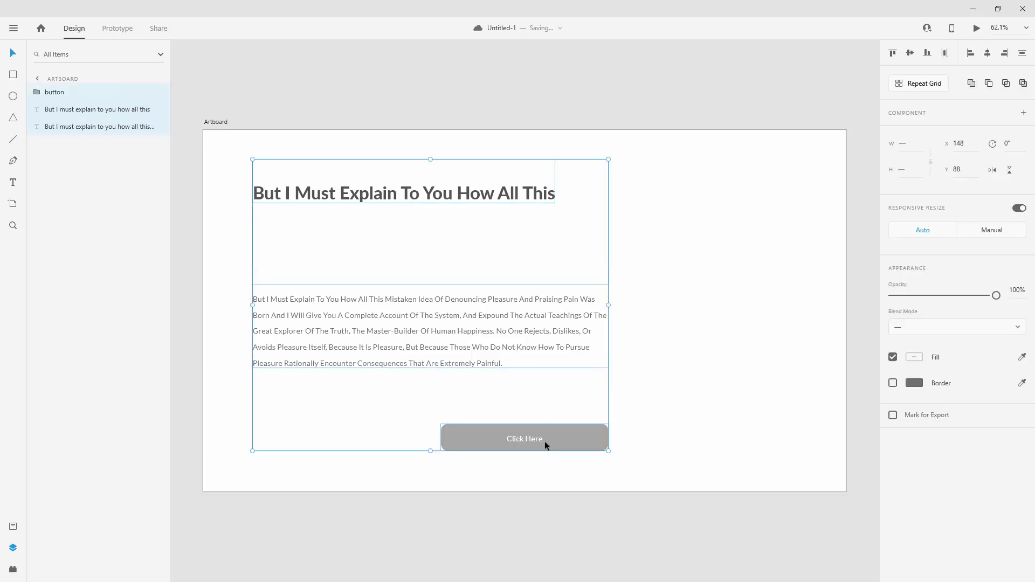
left_click(970, 53)
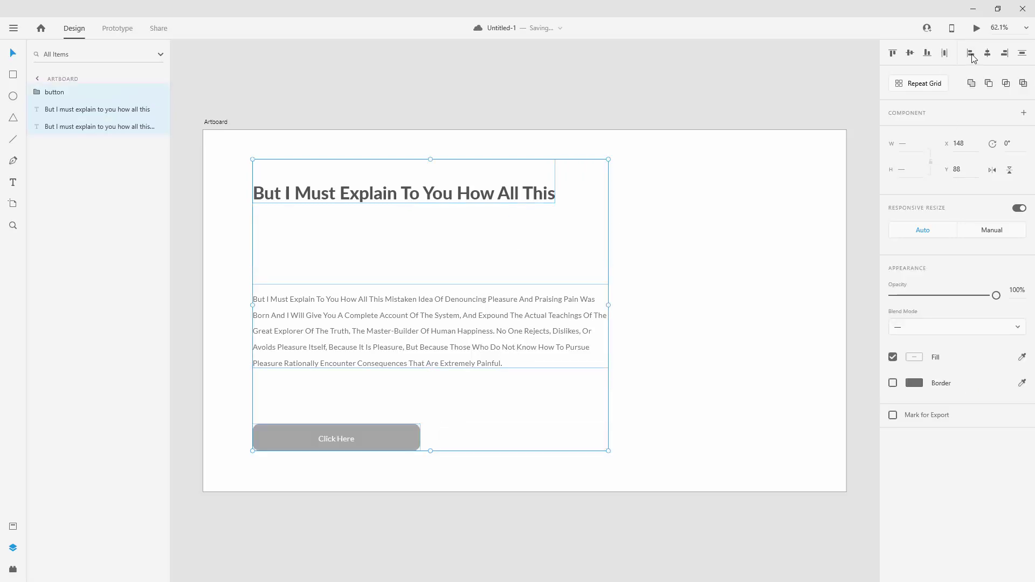
left_click(706, 158)
- Distribute the heading, paragraph and button evenly in the vertical direction
left_click(520, 194)
left_click(487, 303, "shift")
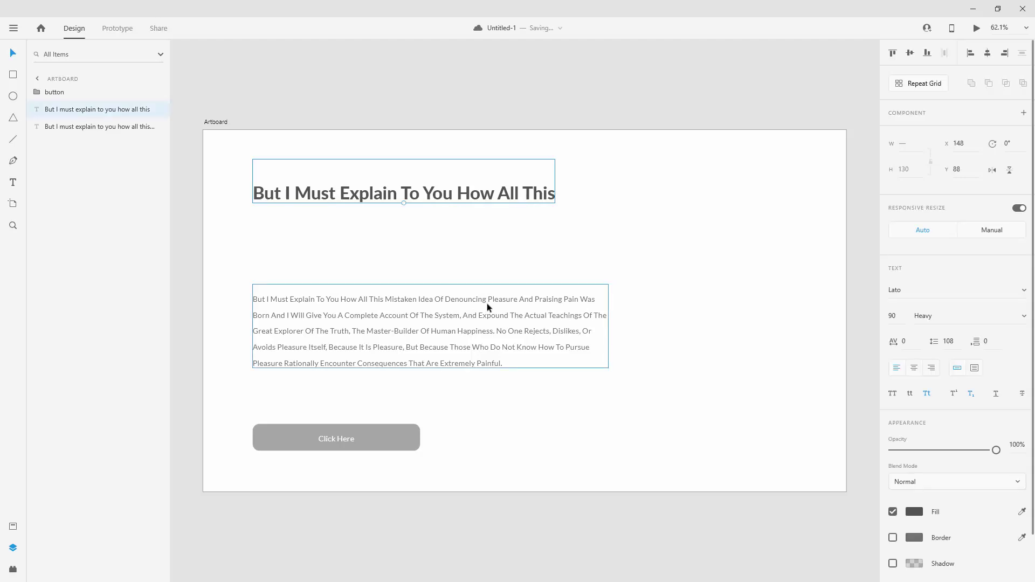
left_click(397, 439, "shift")
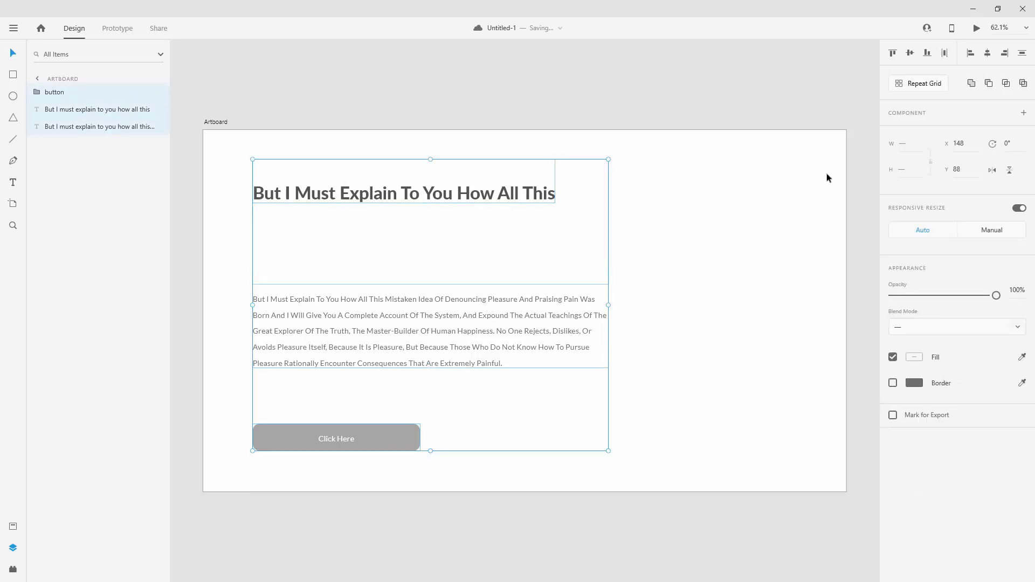
left_click(1023, 54)
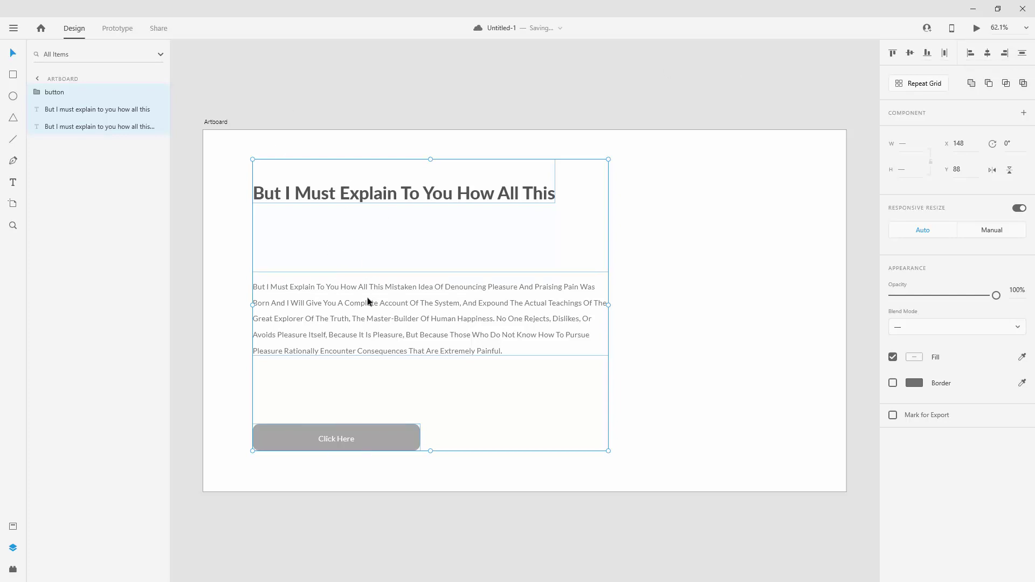
left_click(774, 273)
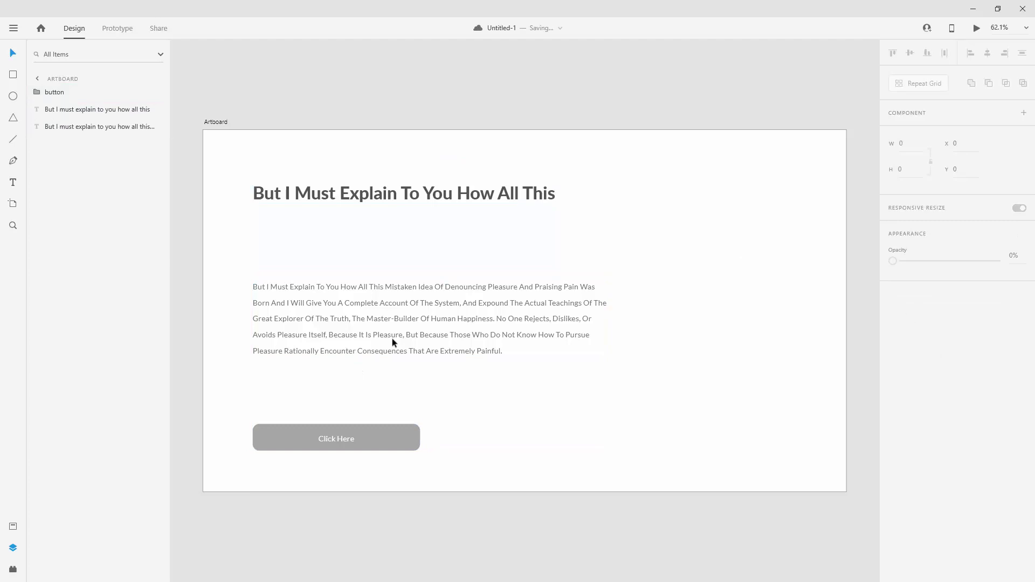
- Move the button and paragraph up closer to the heading and redistribute all three evenly
left_click_drag(398, 435, 387, 397)
left_click(449, 306, "shift")
left_click_drag(448, 307, 423, 273)
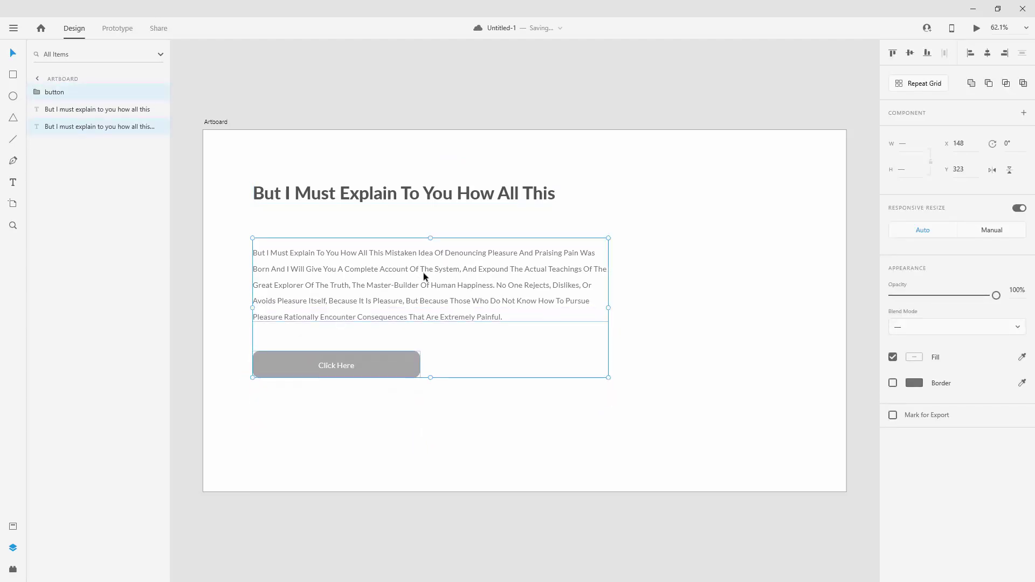
left_click(497, 200, "shift")
left_click(1021, 52)
left_click(630, 197)
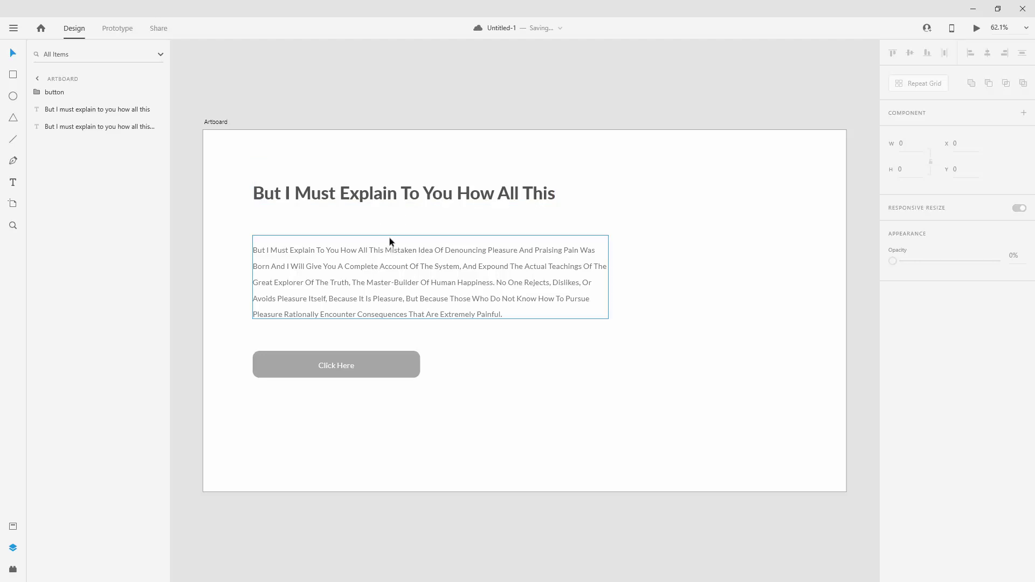
- Group the heading, paragraph and button, centre them vertically at Y 214, then ungroup
left_click_drag(498, 478, 254, 192)
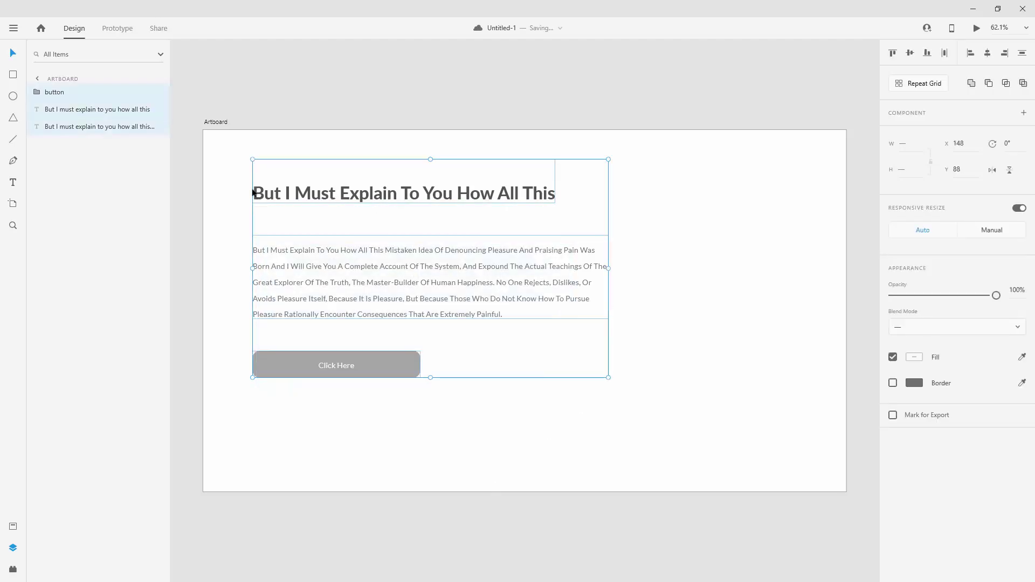
key("ctrl+g")
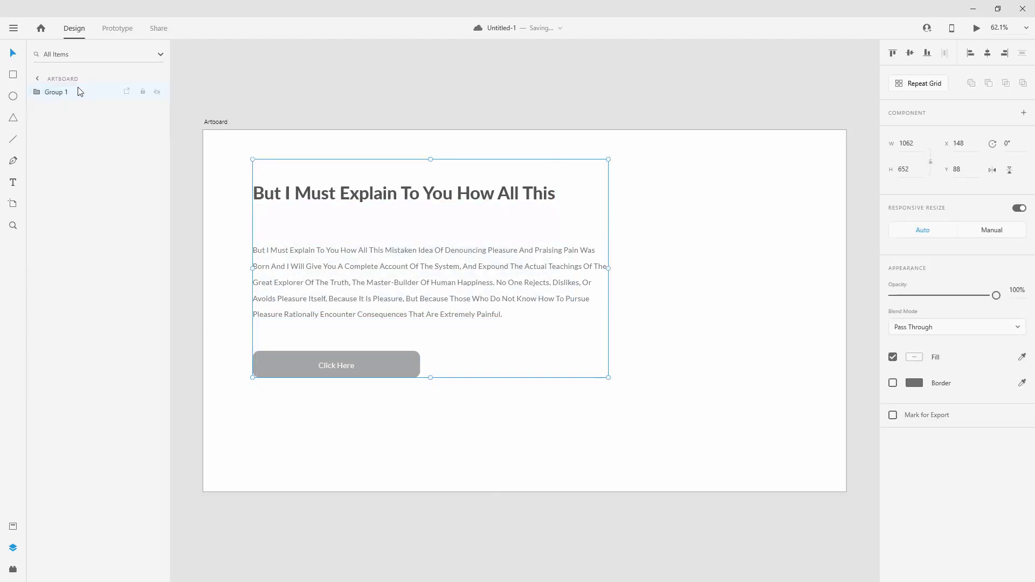
left_click(39, 93)
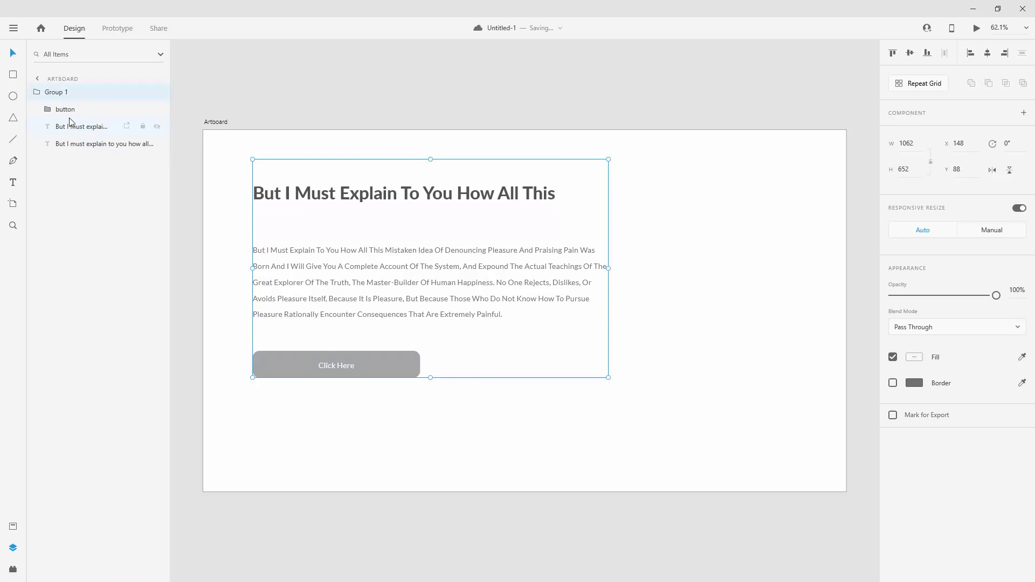
left_click(909, 53)
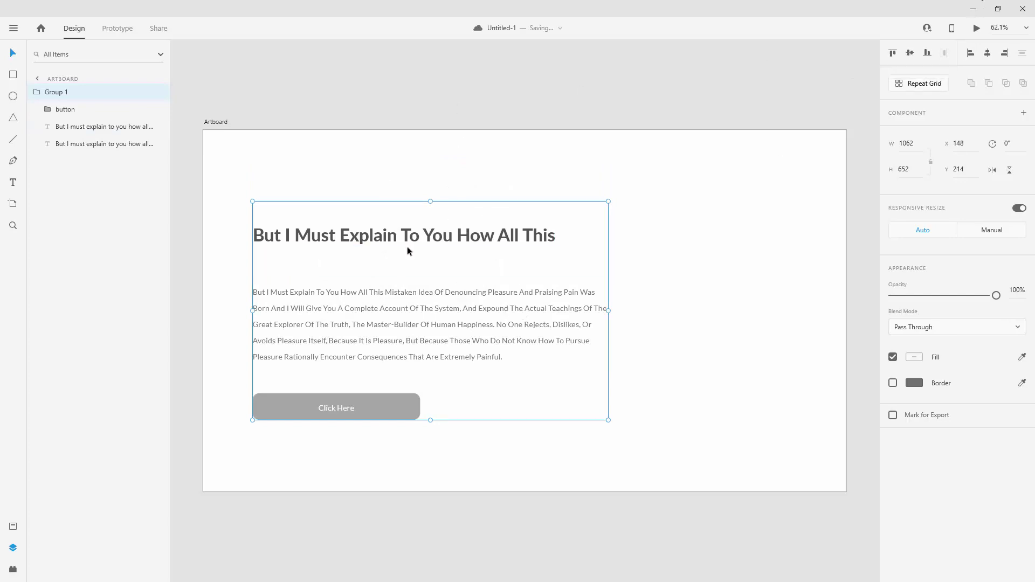
right_click(57, 93)
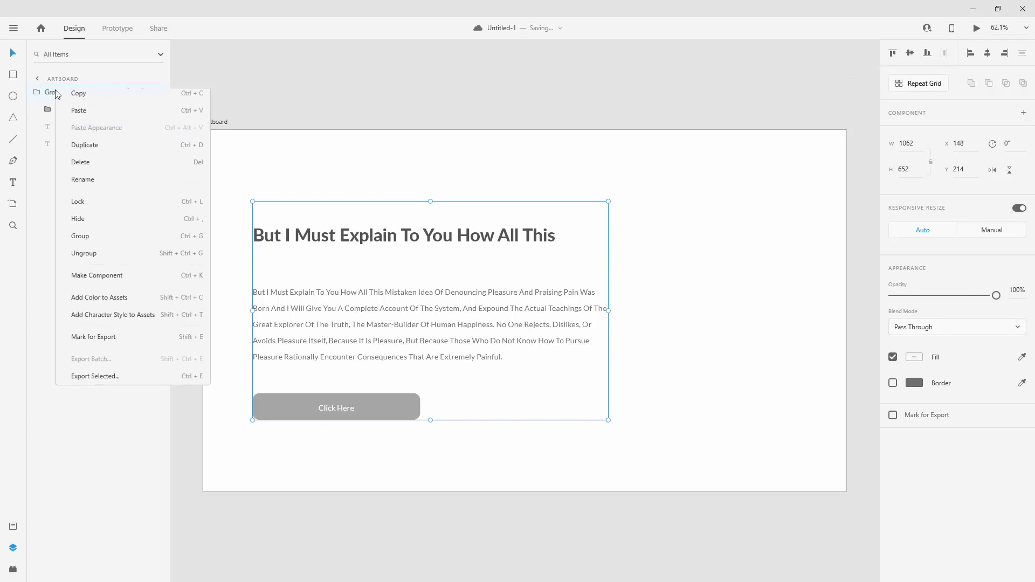
left_click(110, 260)
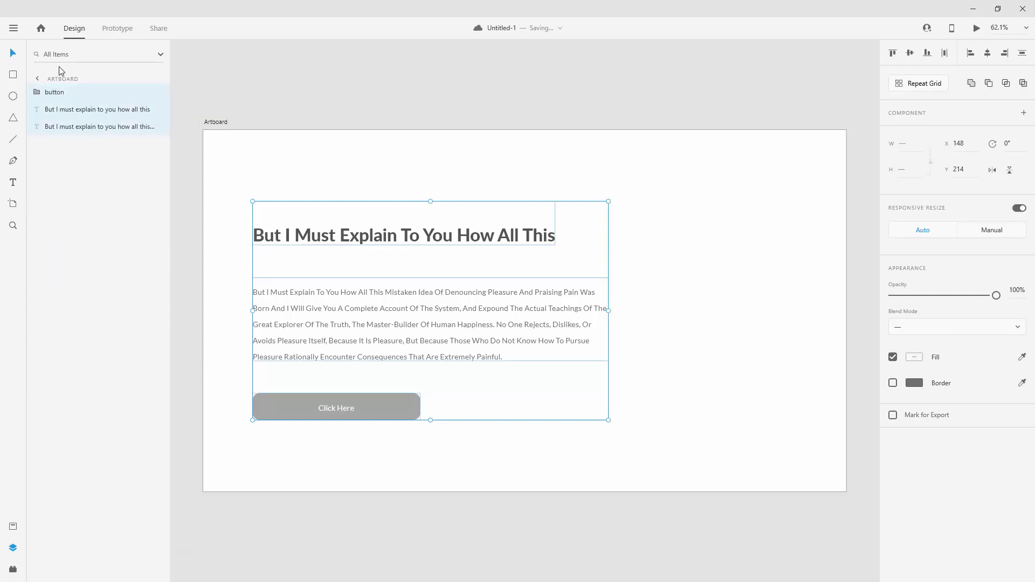
left_click(477, 184)
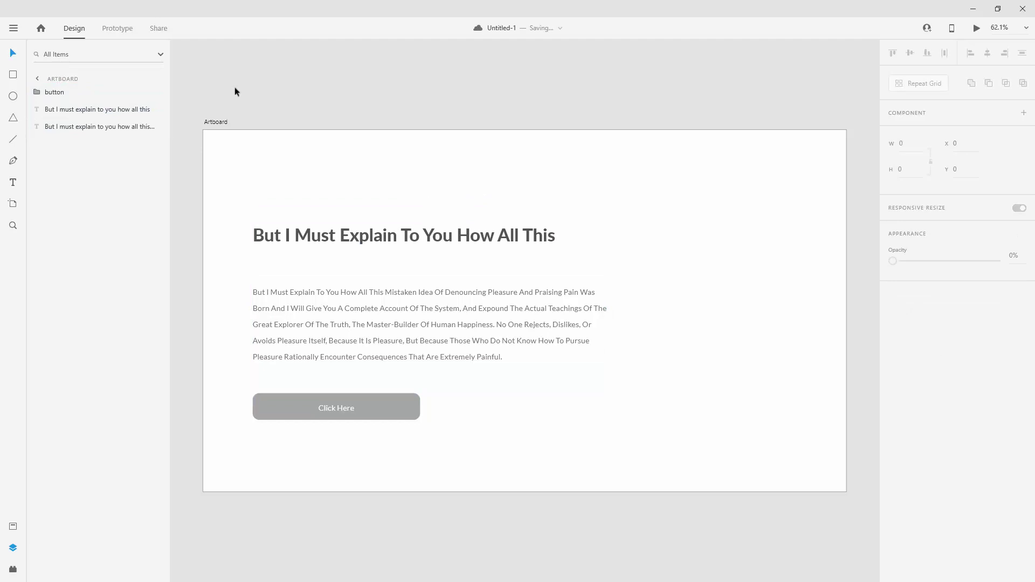
left_click(142, 93)
mouse_move(392, 406)
left_mouse_down()
mouse_move(423, 400)
mouse_move(391, 402)
left_mouse_up()
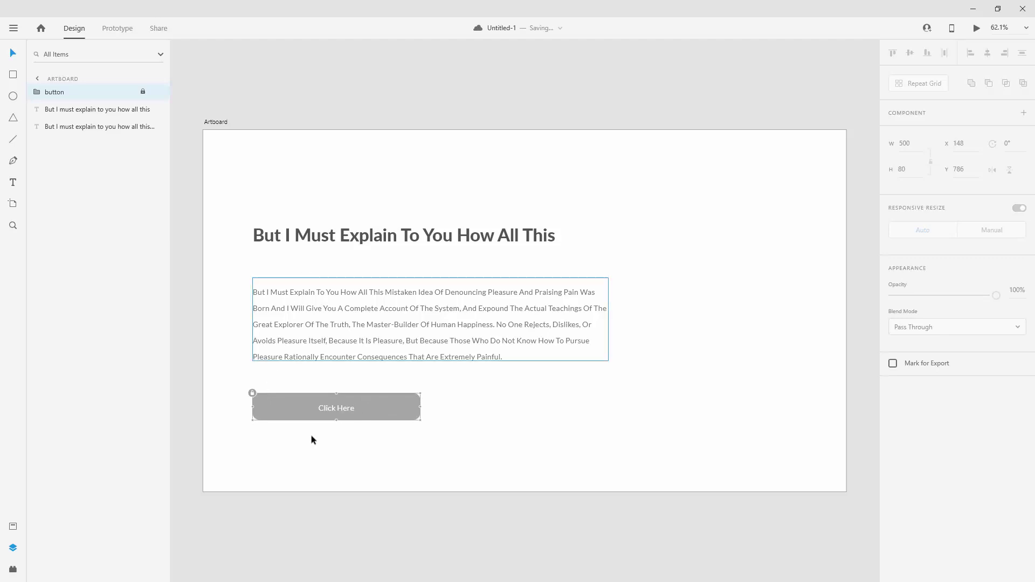
left_click(143, 91)
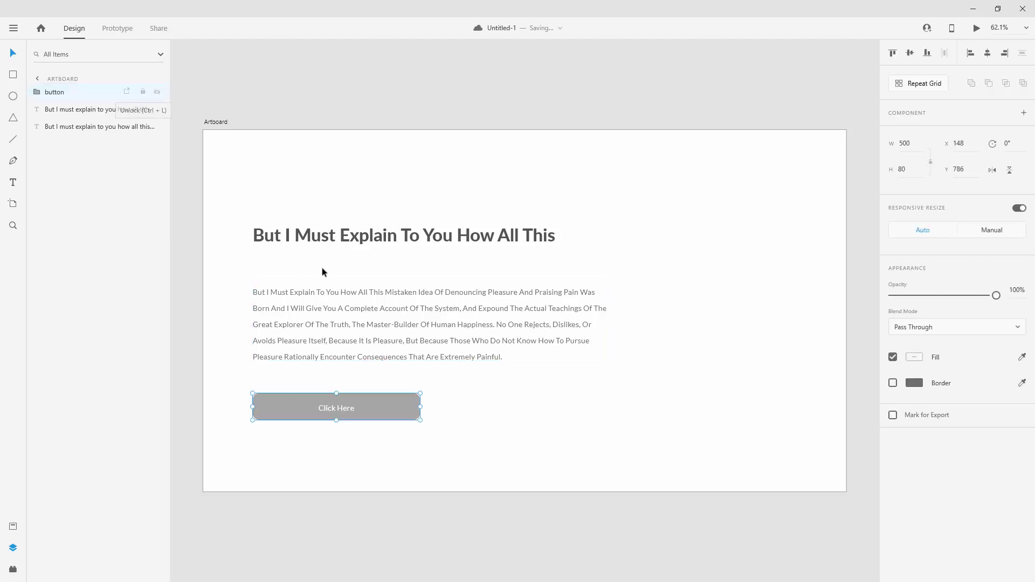
left_click(126, 92)
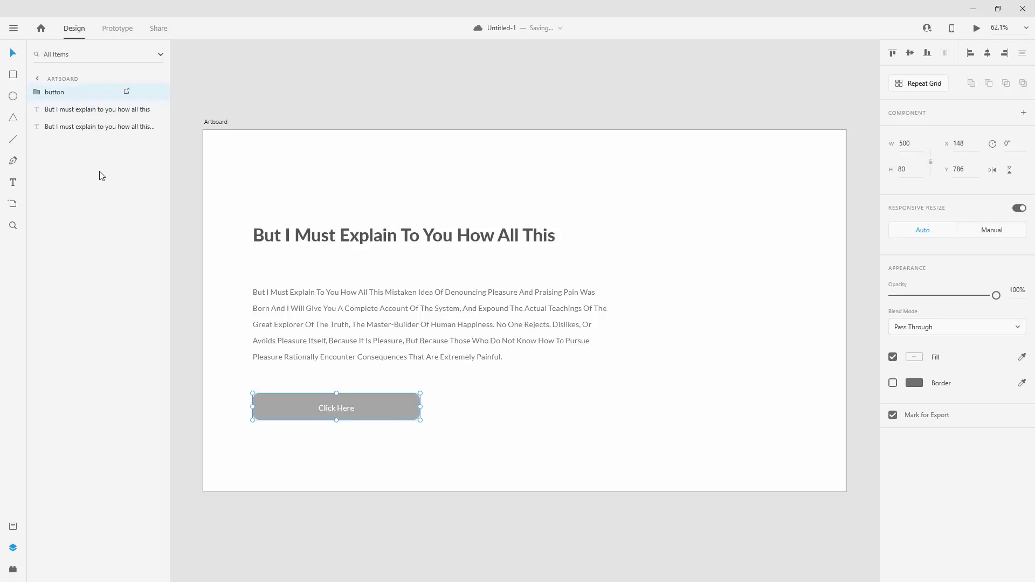
left_click(126, 91)
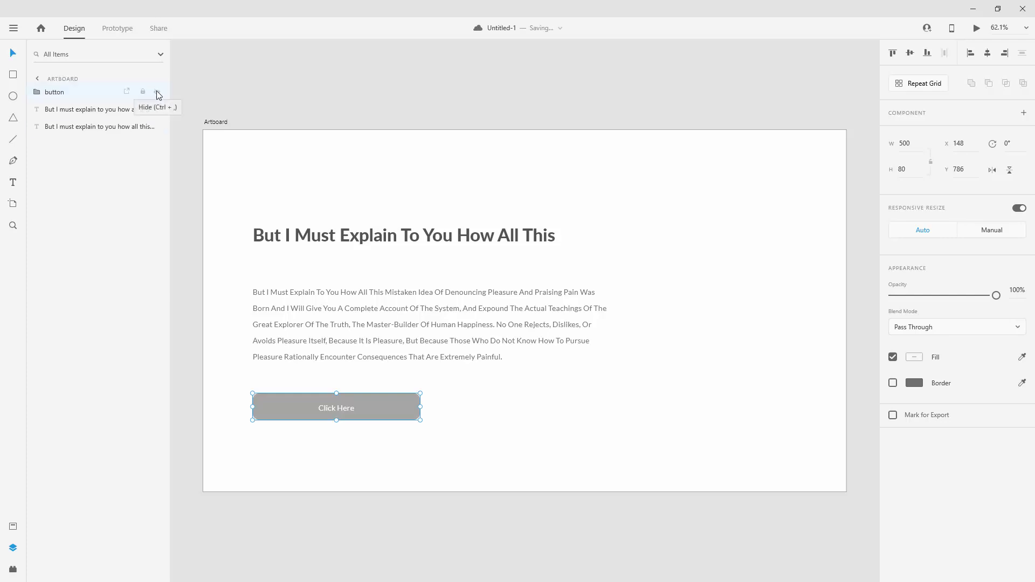
left_click(157, 93)
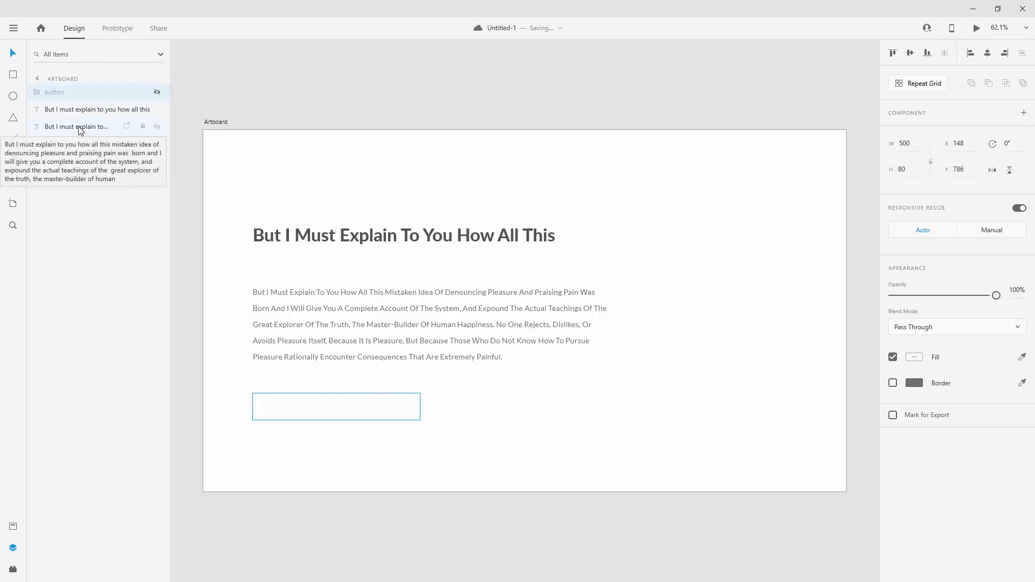
left_click(524, 428)
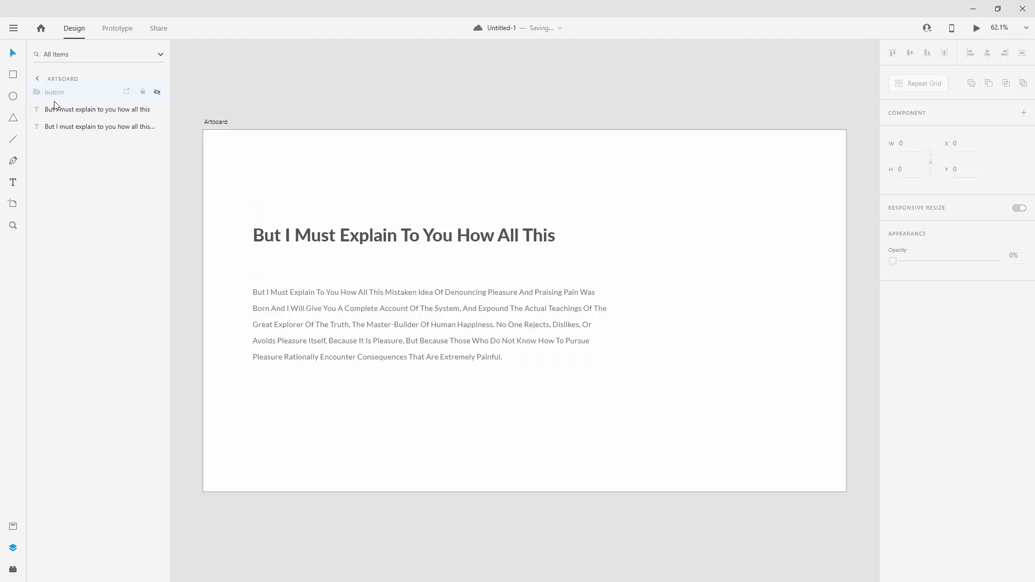
left_click(157, 91)
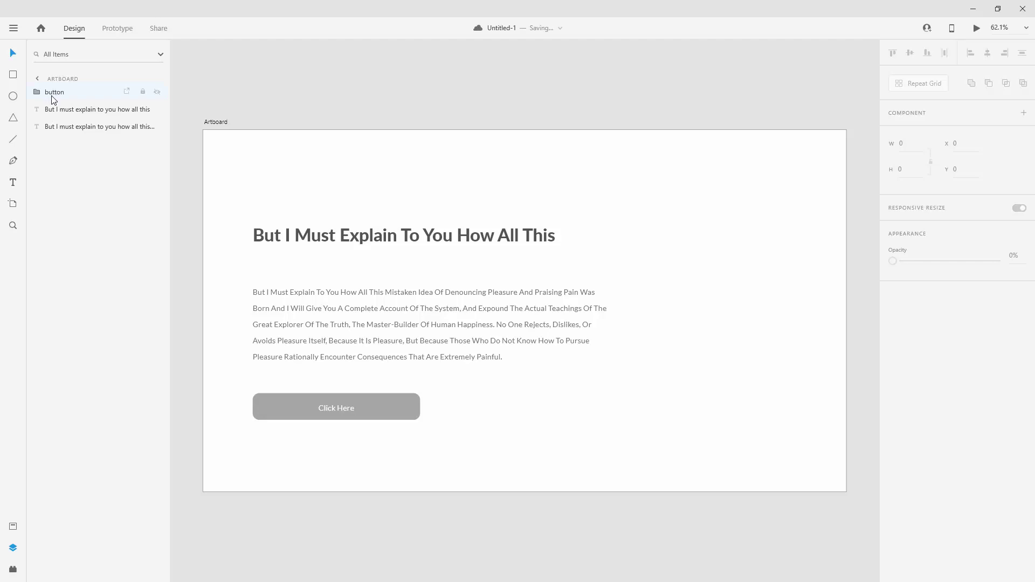
left_click(161, 54)
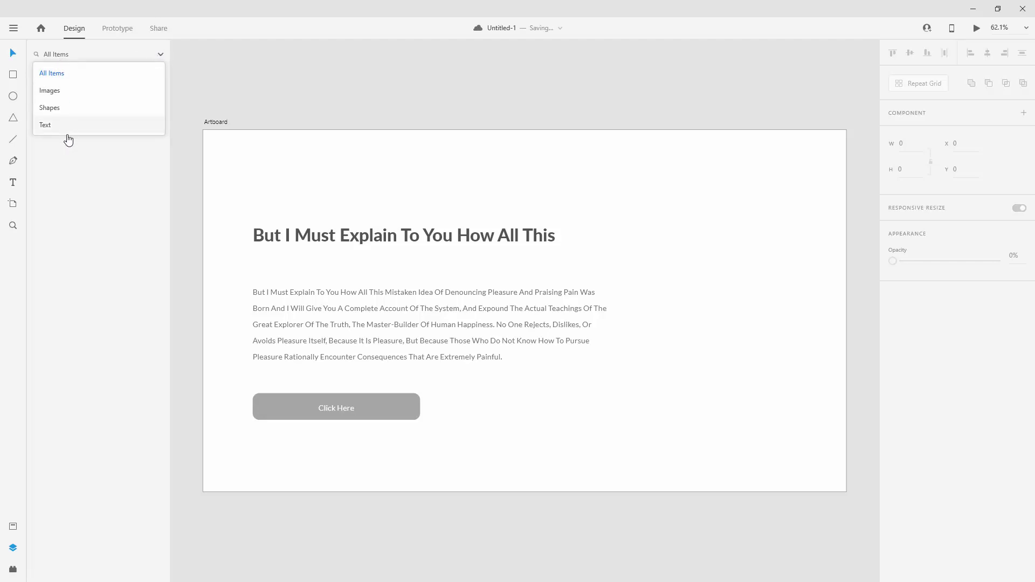
left_click(240, 76)
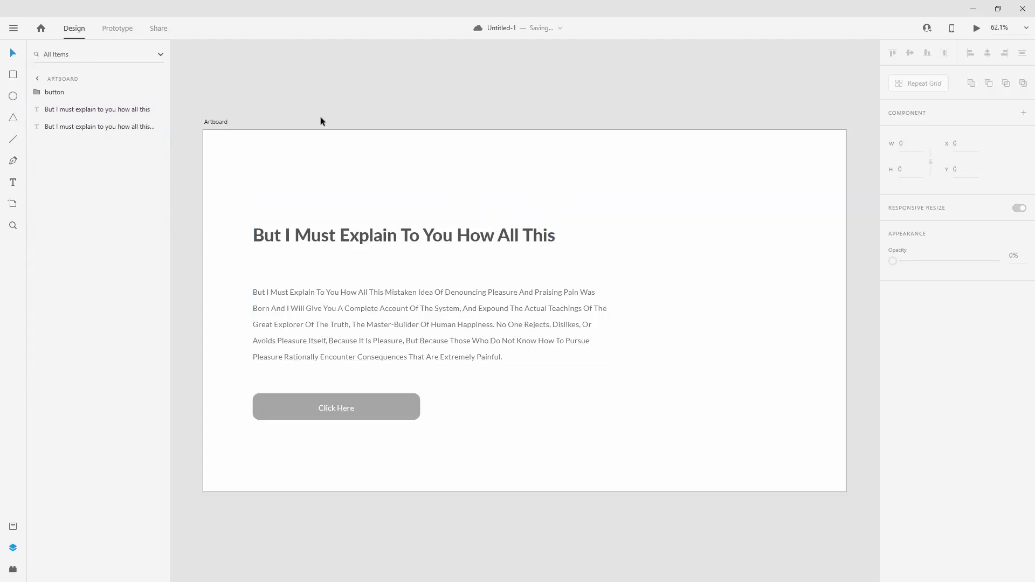
left_click(158, 59)
left_click(295, 87)
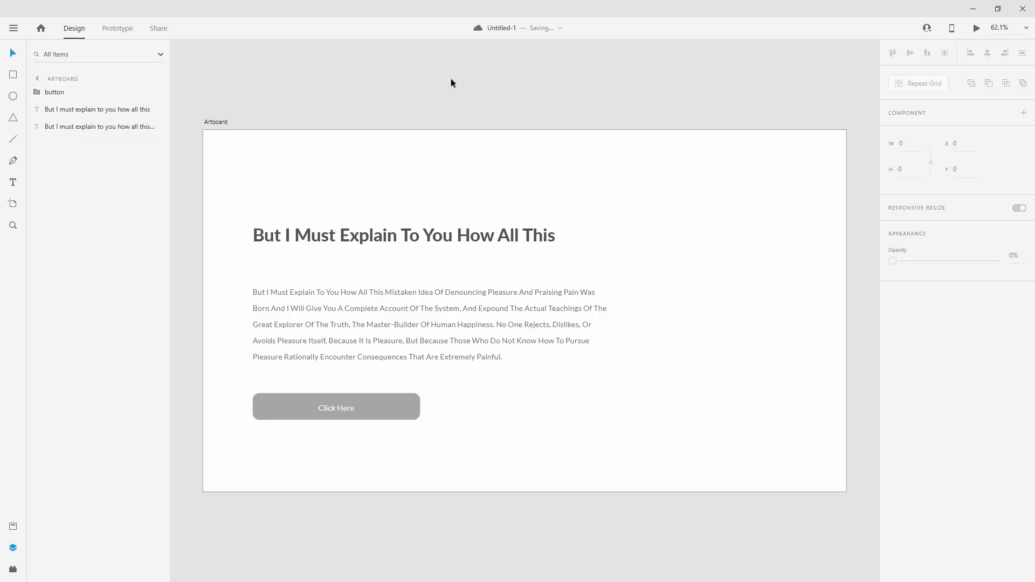